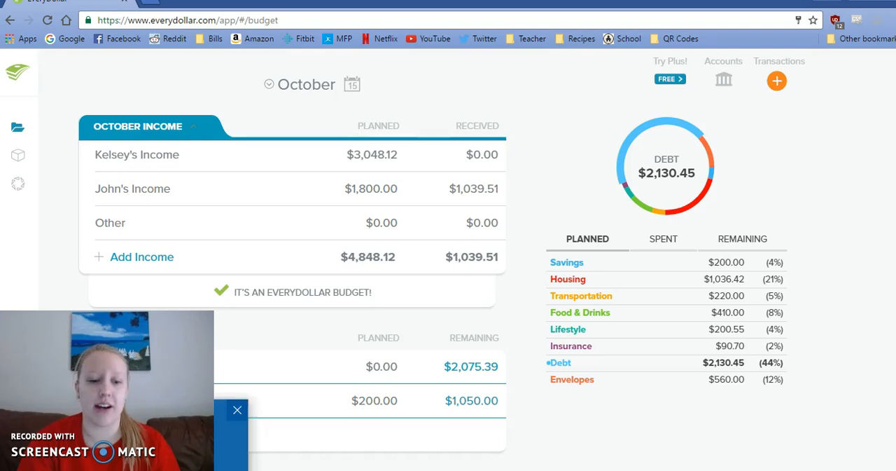
- Look up the first purchase in the sticky note and start a new $71.78 expense at Victoria's Secret
left_click(175, 465)
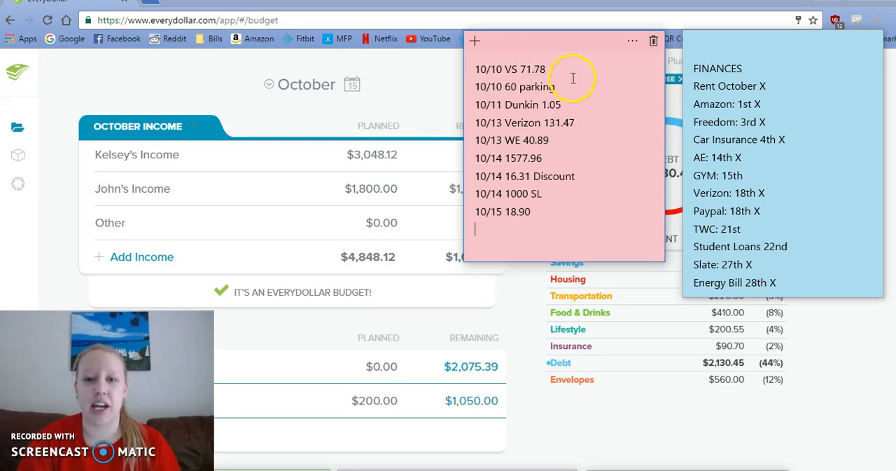
left_click_drag(549, 69, 522, 68)
left_click(420, 98)
left_click(779, 81)
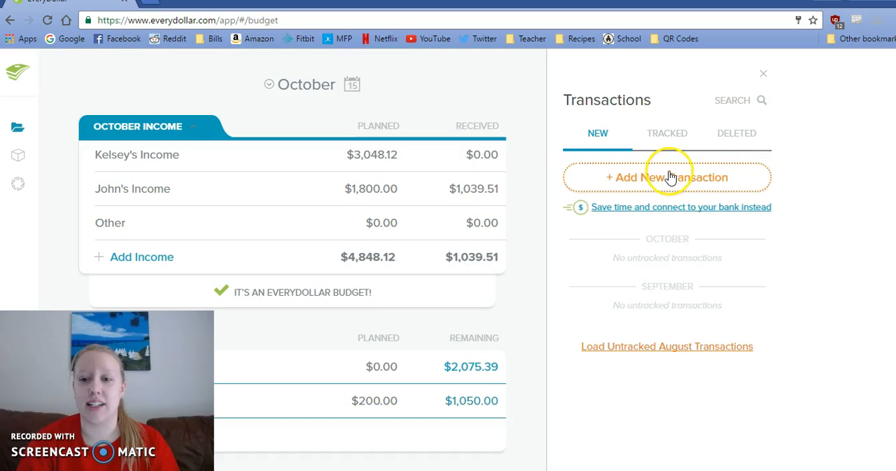
left_click(668, 177)
left_click(508, 200)
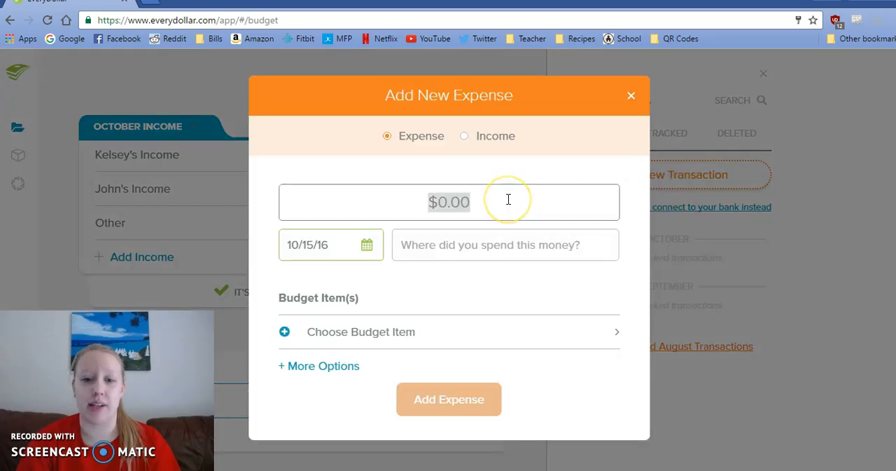
type("71.78")
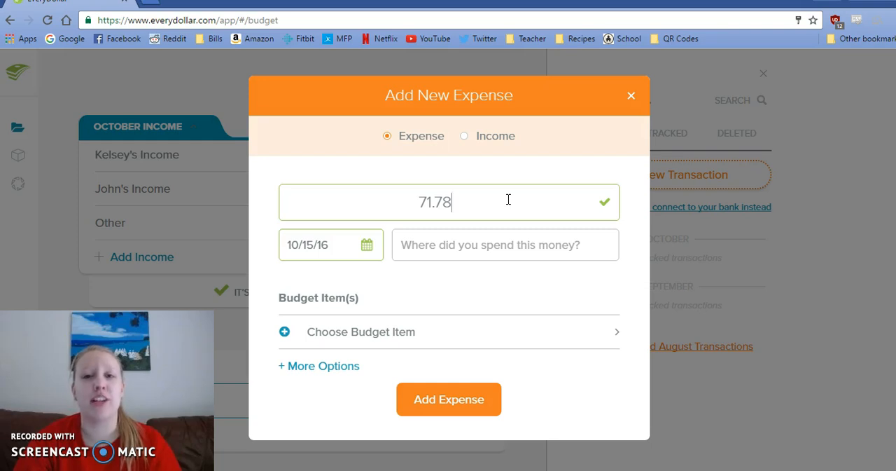
left_click(456, 250)
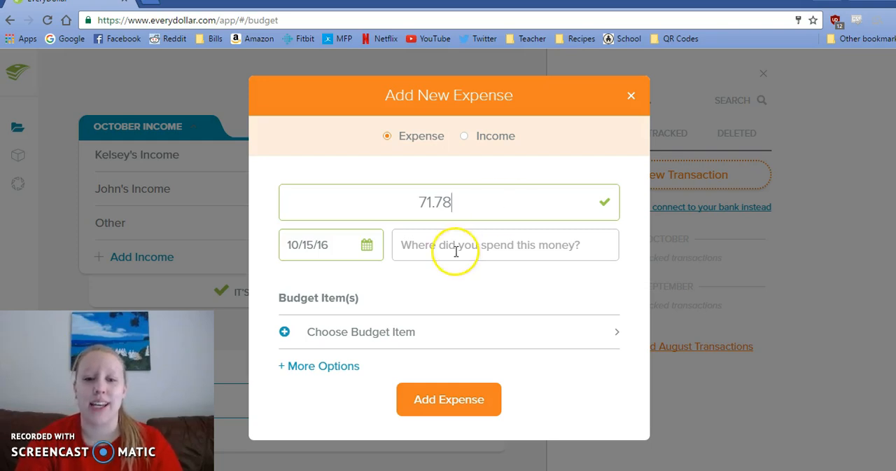
type("Victoria's Secret")
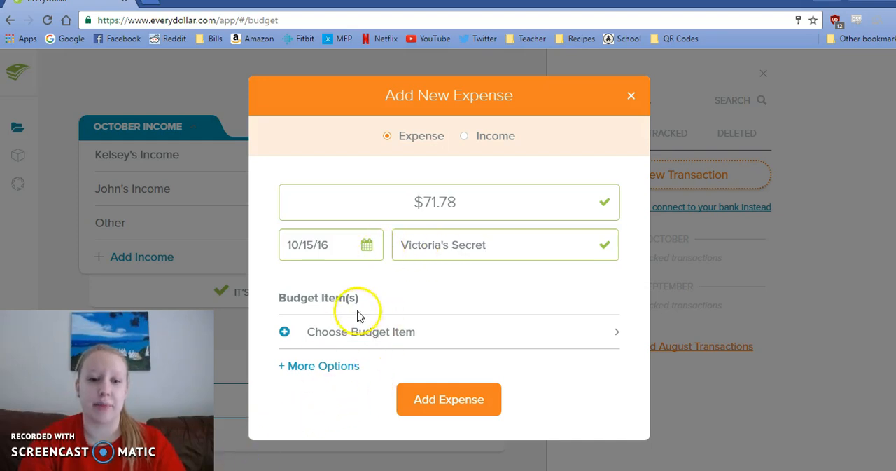
- Check the purchase date in the sticky note and set the Victoria's Secret expense's date to 10/10/16
left_click(234, 470)
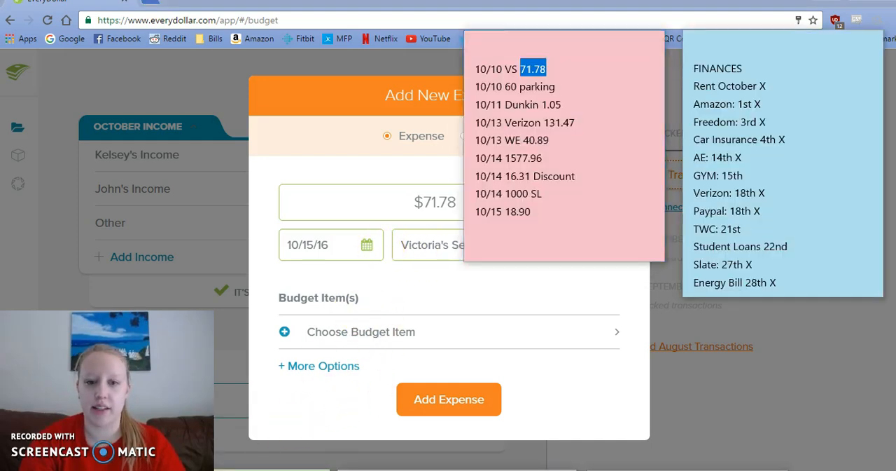
left_click(390, 216)
left_click(368, 245)
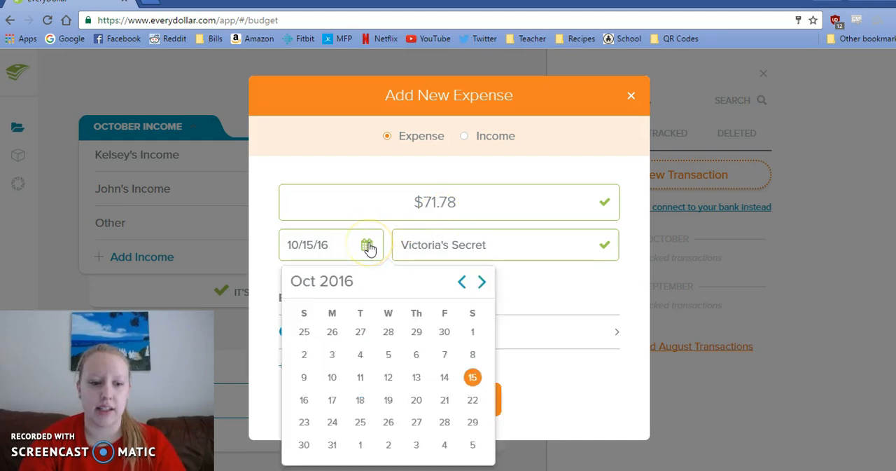
left_click(332, 377)
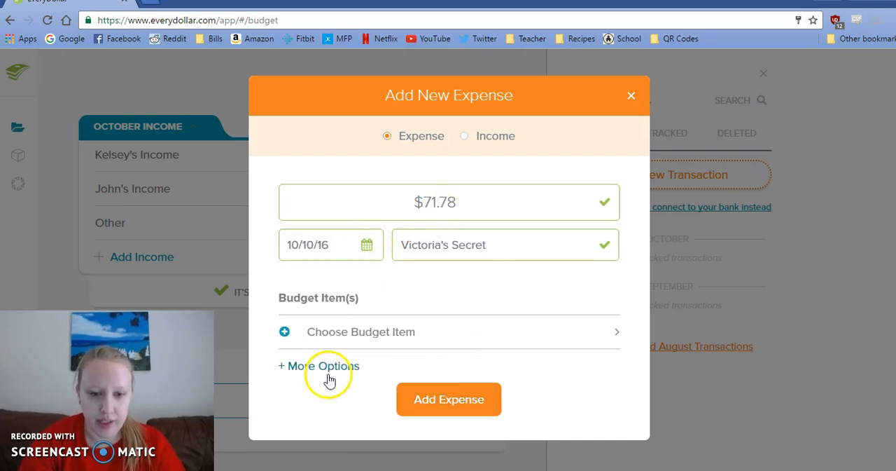
- Assign the expense to two budget items: the first personal spending item under Lifestyle and Beauty/Clothing under Envelopes
left_click(332, 334)
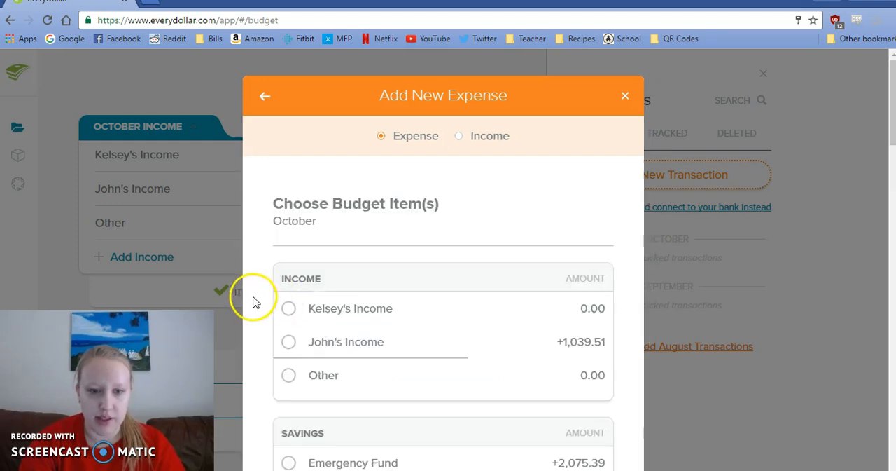
scroll(254, 302, "down", 7)
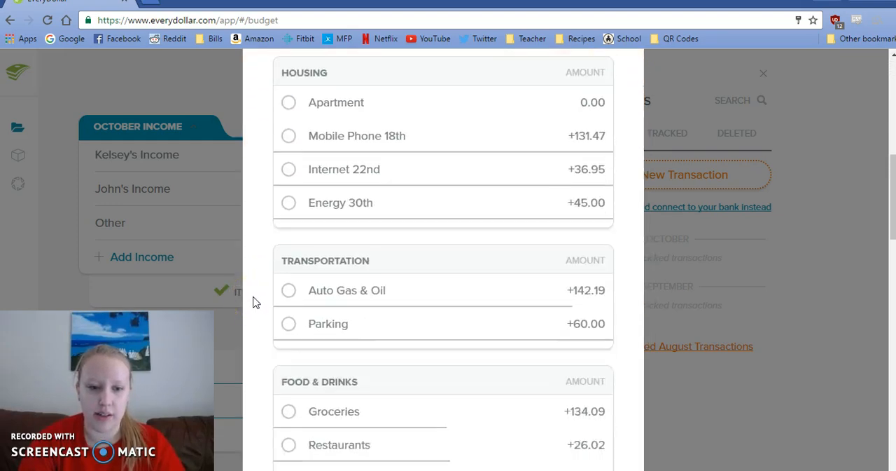
scroll(254, 301, "down", 5)
left_click(290, 266)
left_click(291, 267)
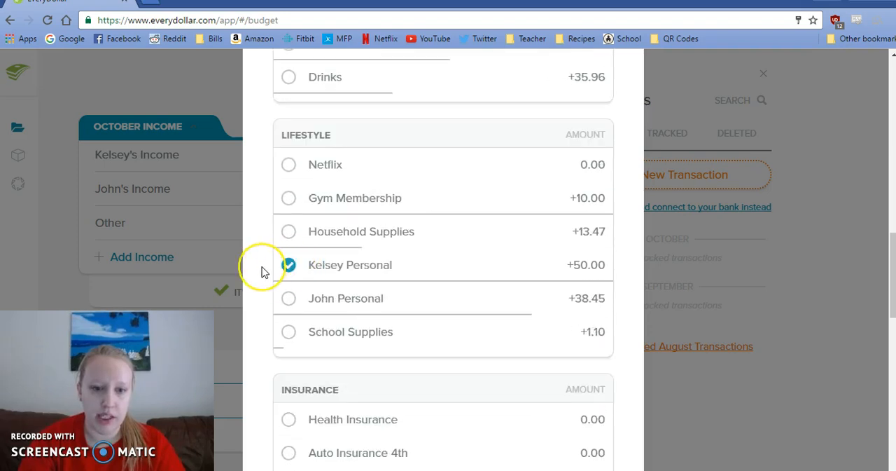
scroll(263, 271, "down", 8)
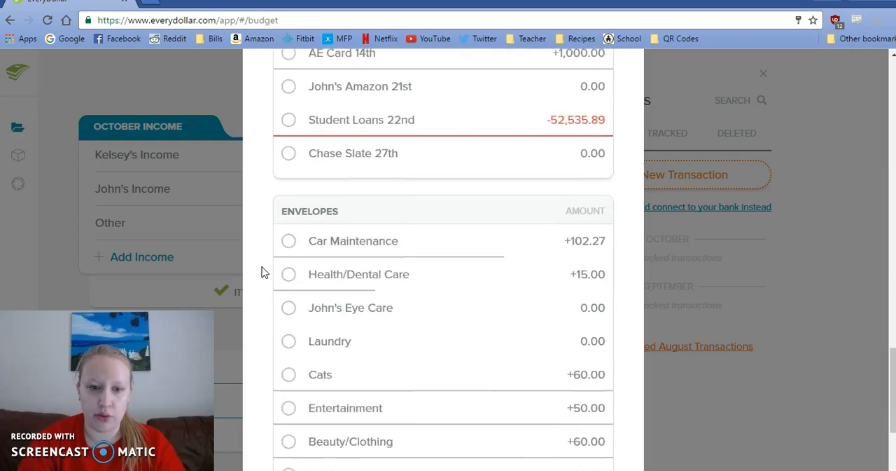
scroll(263, 272, "down", 3)
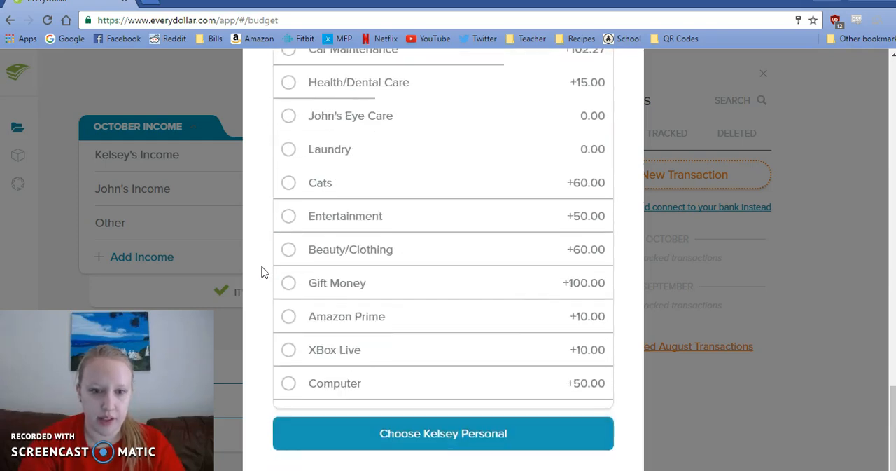
left_click(288, 252)
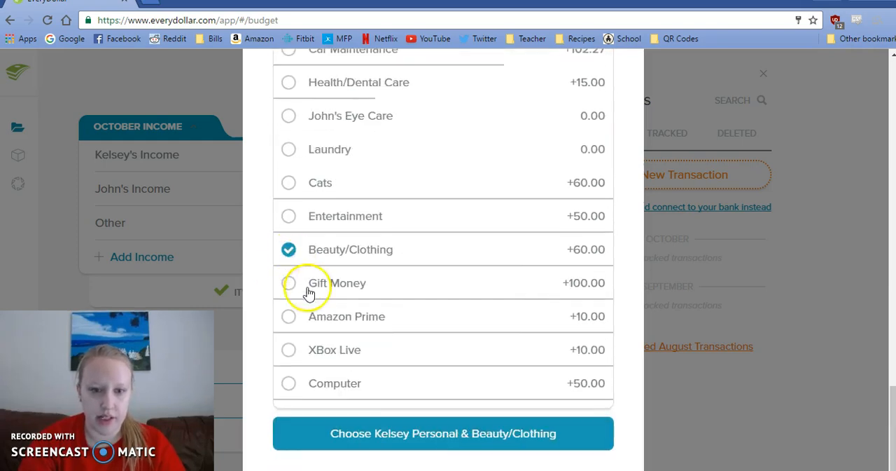
left_click(400, 441)
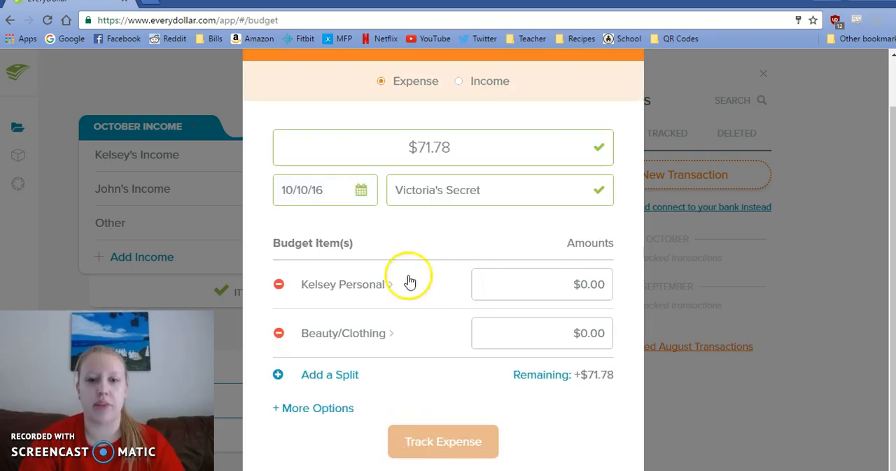
- Split the expense into $31.78 for the personal spending item and $40 for Beauty/Clothing, and track it
left_click(563, 281)
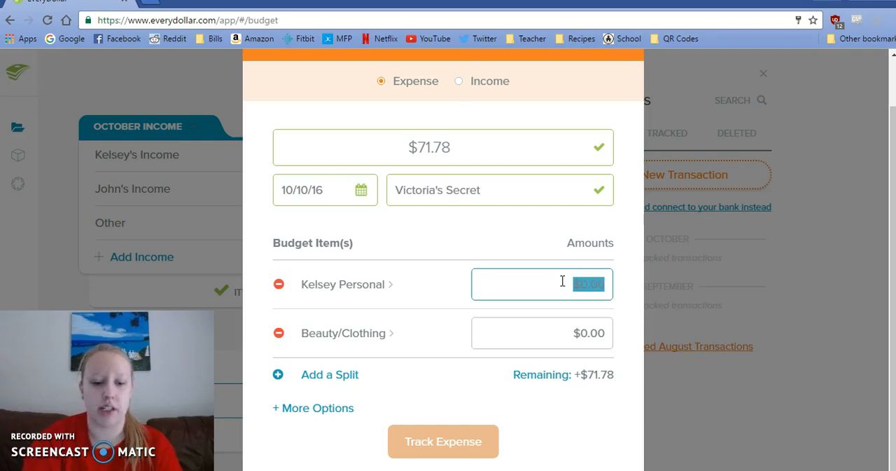
type("31.78")
left_click(563, 331)
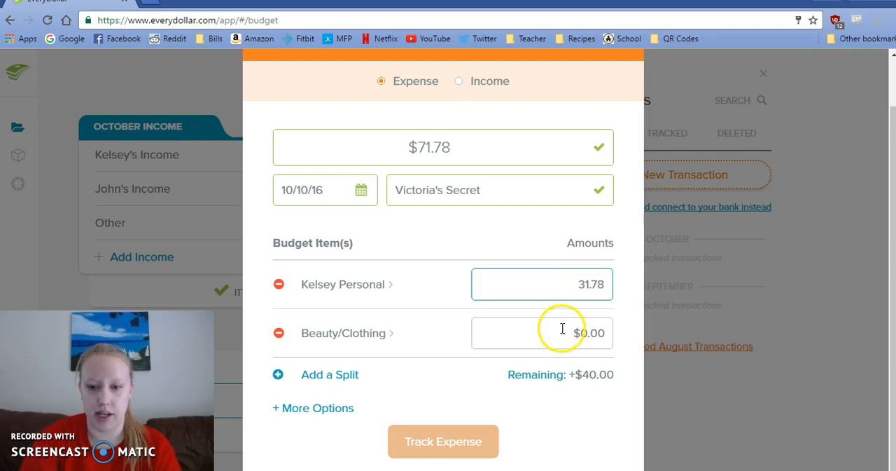
type("2")
key("BackSpace")
type("40")
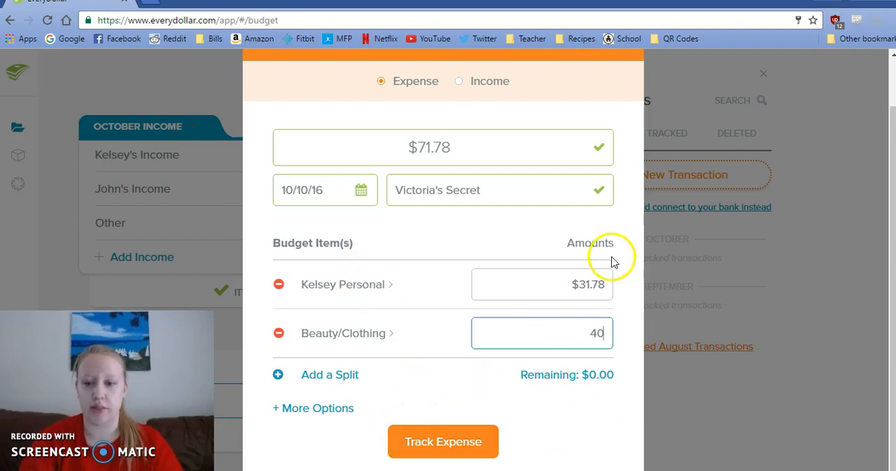
left_click(406, 454)
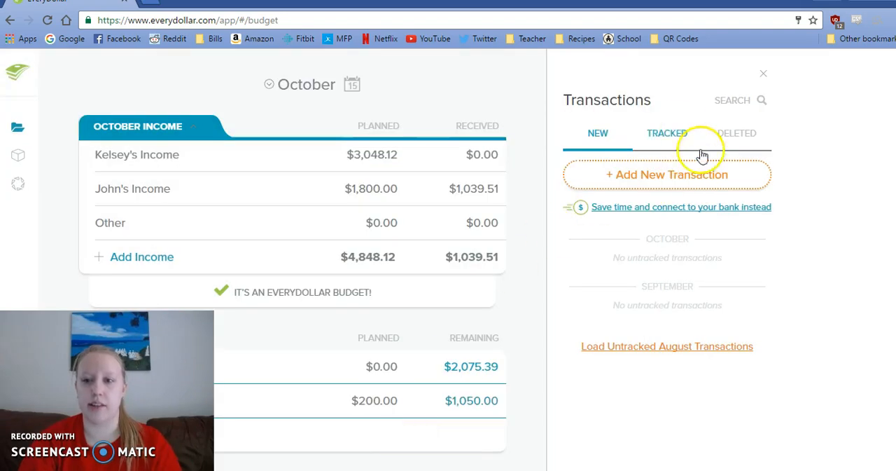
- Check the split Victoria's Secret entries among the tracked October transactions, then return to the new transactions
left_click(670, 134)
mouse_move(650, 241)
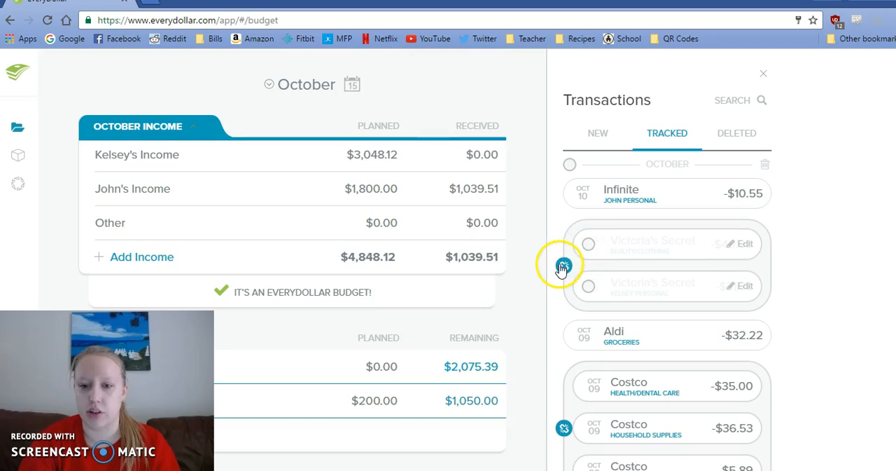
left_click(596, 132)
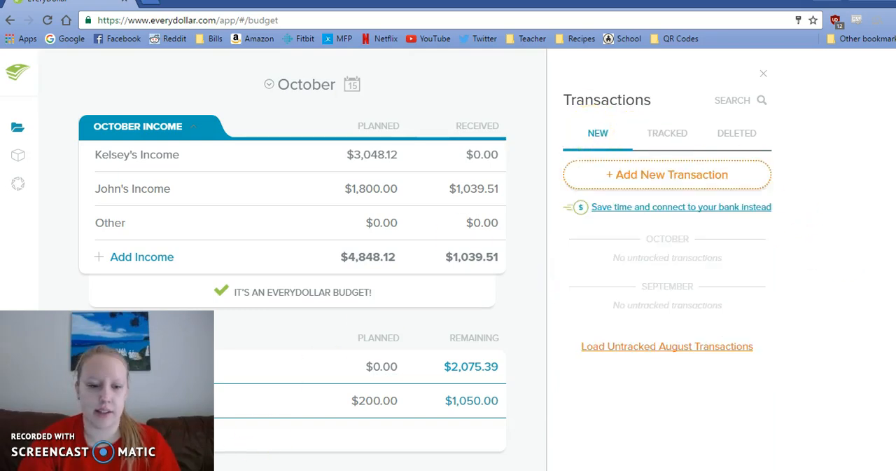
- Check the sticky note for the second purchase and start a new transaction from the Parking item under Transportation
left_click(210, 470)
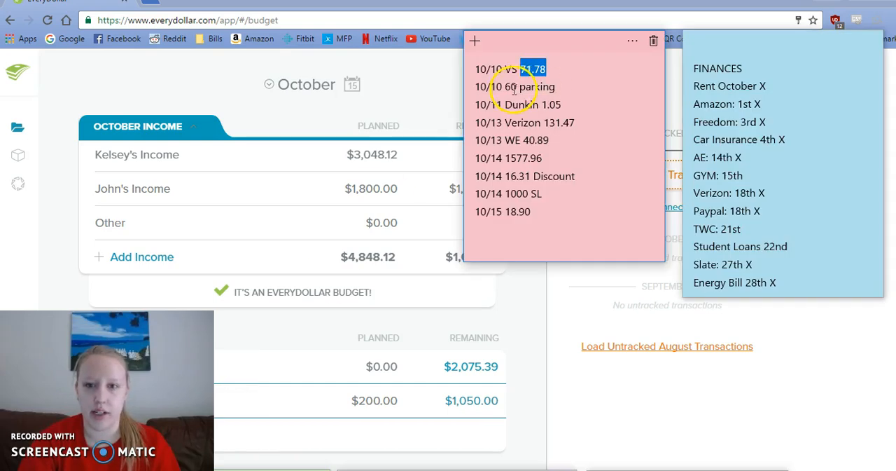
left_click(538, 281)
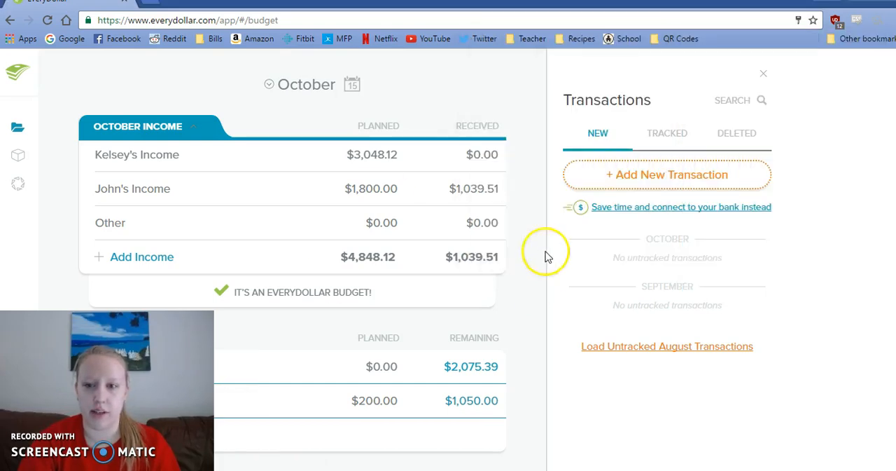
scroll(533, 233, "down", 5)
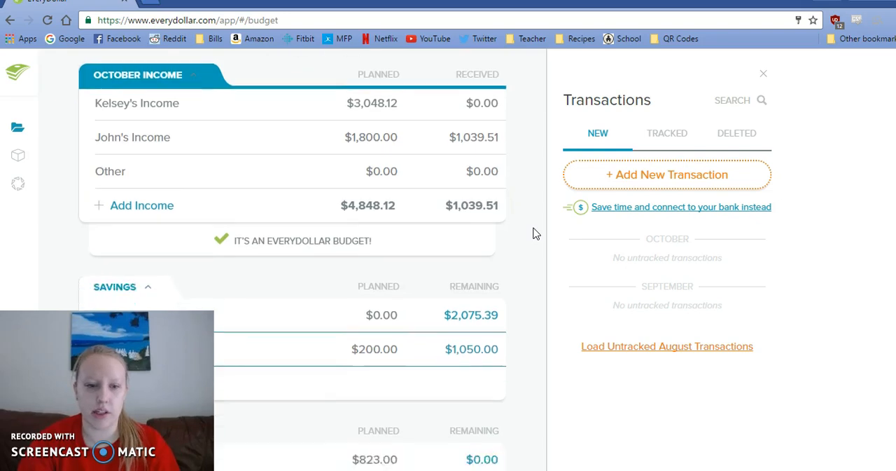
scroll(535, 233, "down", 3)
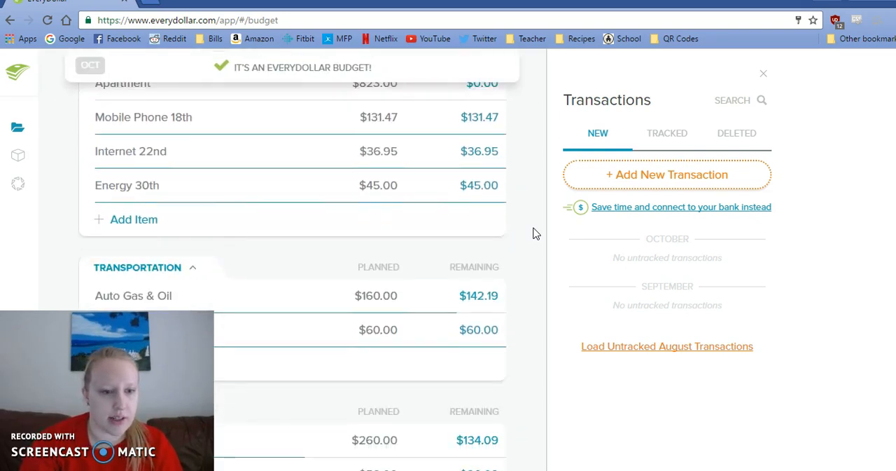
left_click(365, 222)
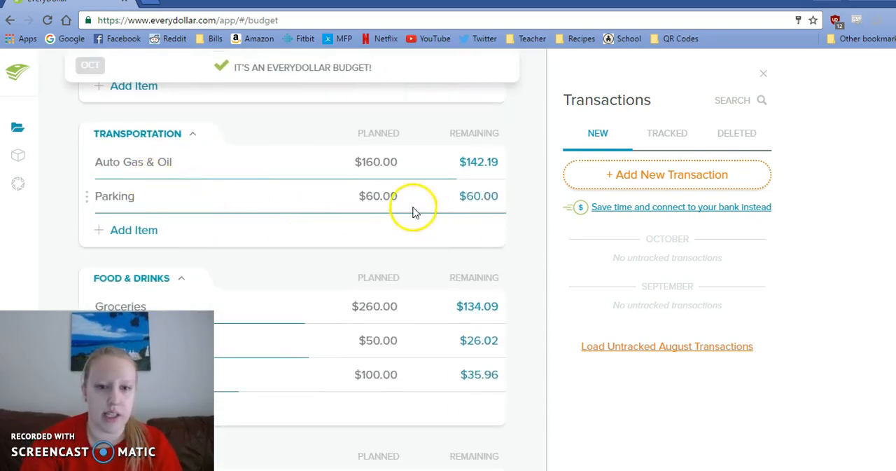
left_click(378, 196)
left_click(669, 424)
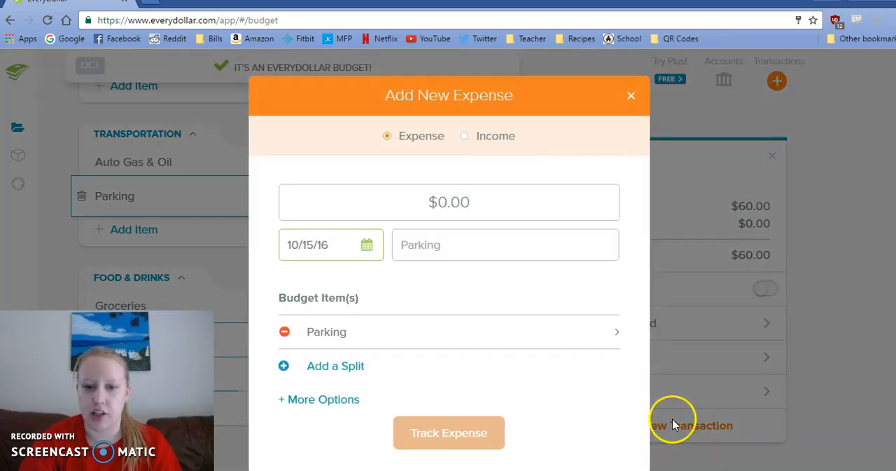
- Enter $60 as the parking expense, date it 10/10/16, and track it
left_click(410, 200)
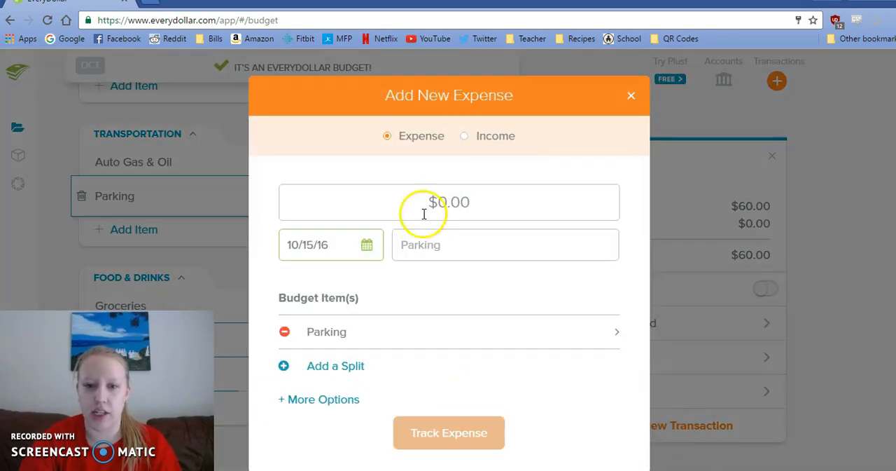
type("60")
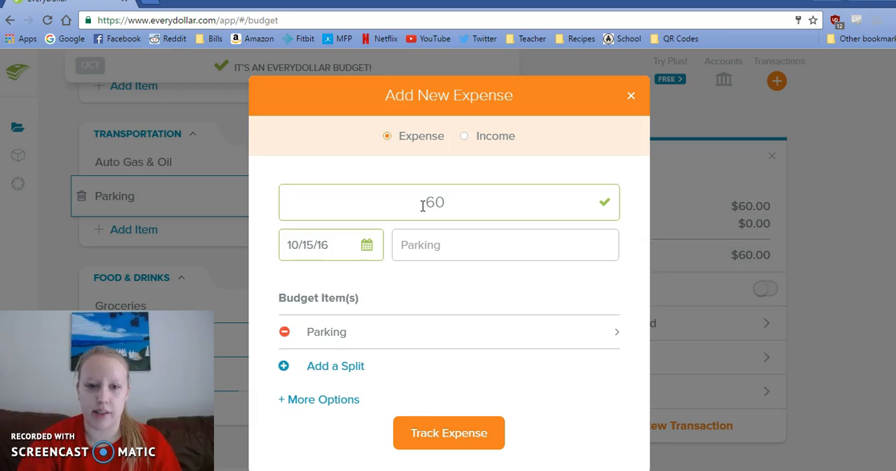
left_click(367, 245)
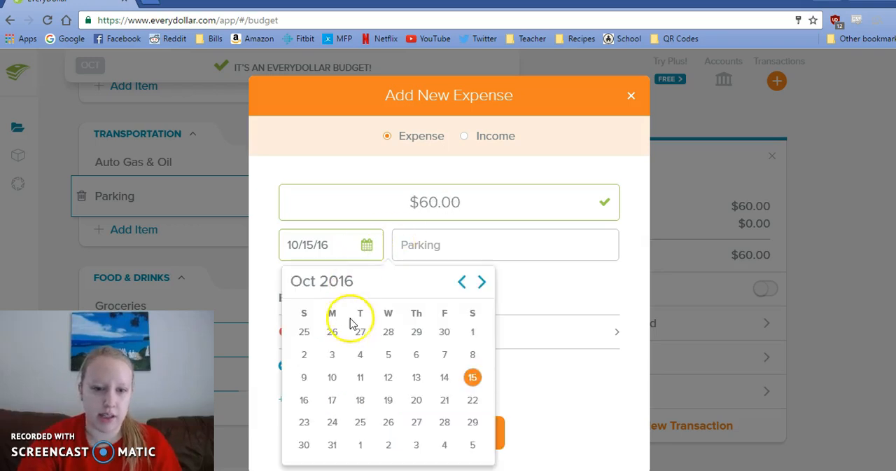
left_click(332, 377)
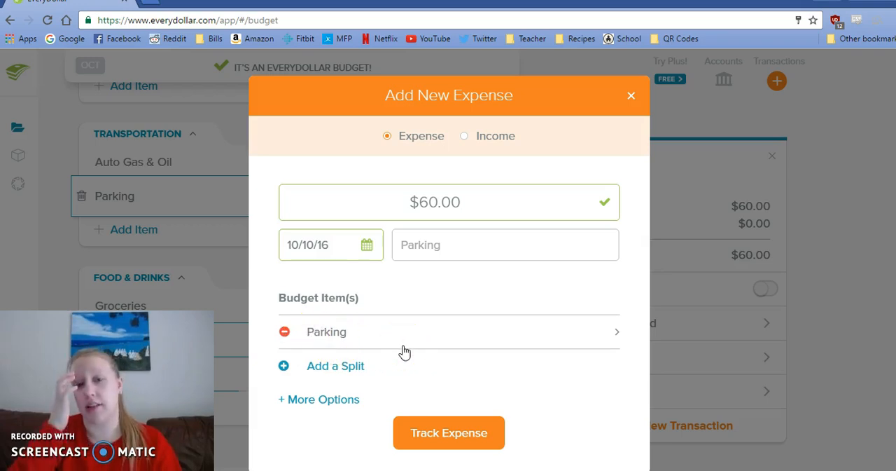
left_click(456, 433)
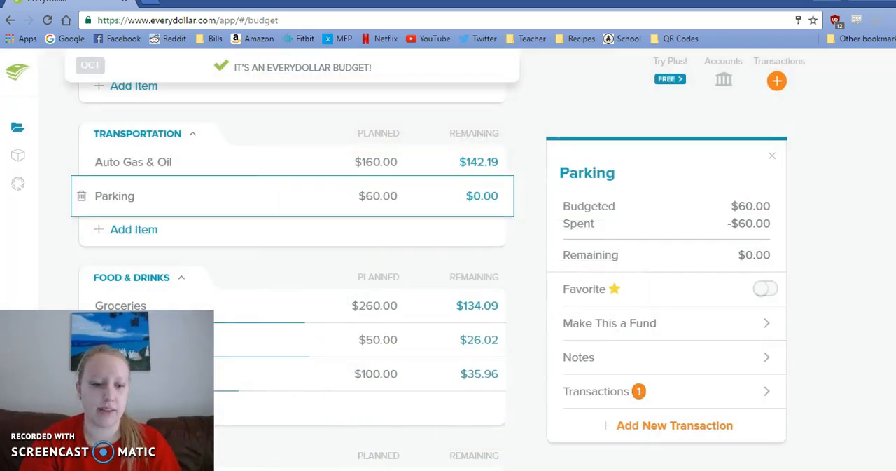
- Check the sticky note for the Dunkin purchase and start a new transaction from the Restaurants item under Food & Drinks
left_click(184, 456)
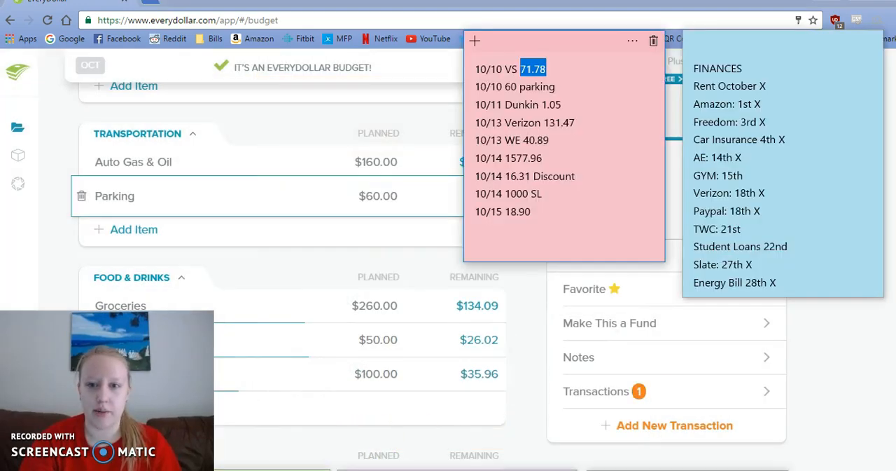
left_click(183, 465)
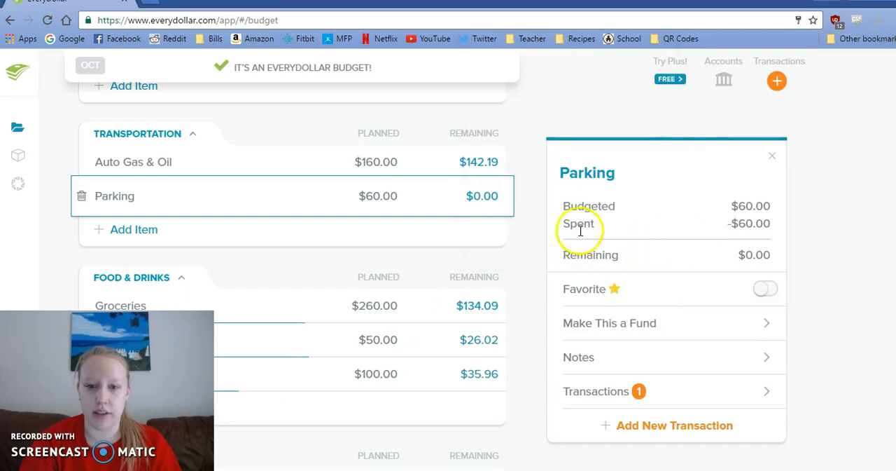
left_click(531, 230)
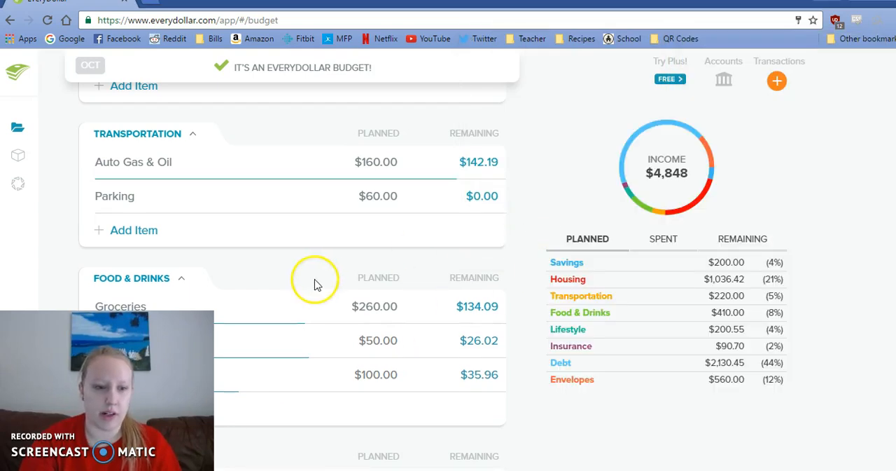
left_click(364, 338)
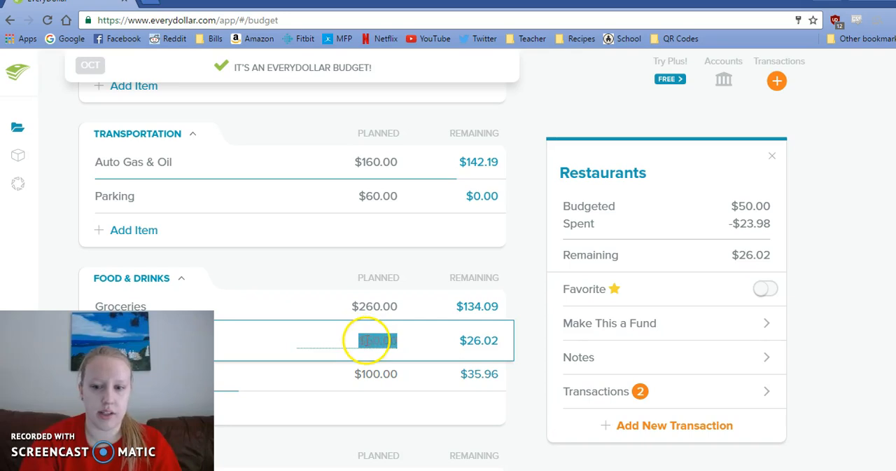
left_click(645, 431)
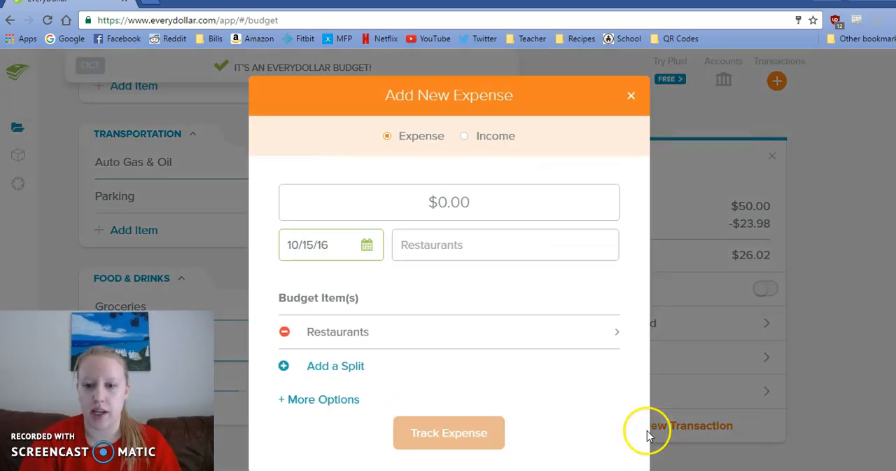
- Enter $1.05 as the restaurant expense with the merchant Dunkin, date it 10/11/16, and track it
left_click(452, 202)
type("1.05")
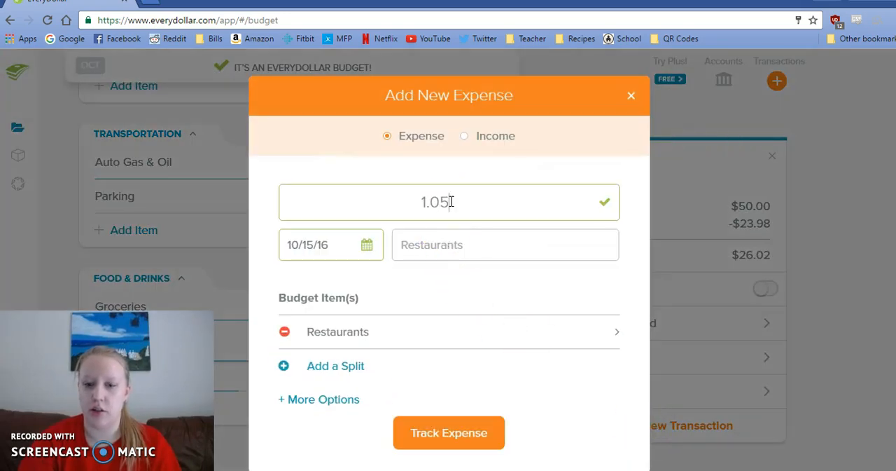
left_click(400, 245)
type("Dunkin")
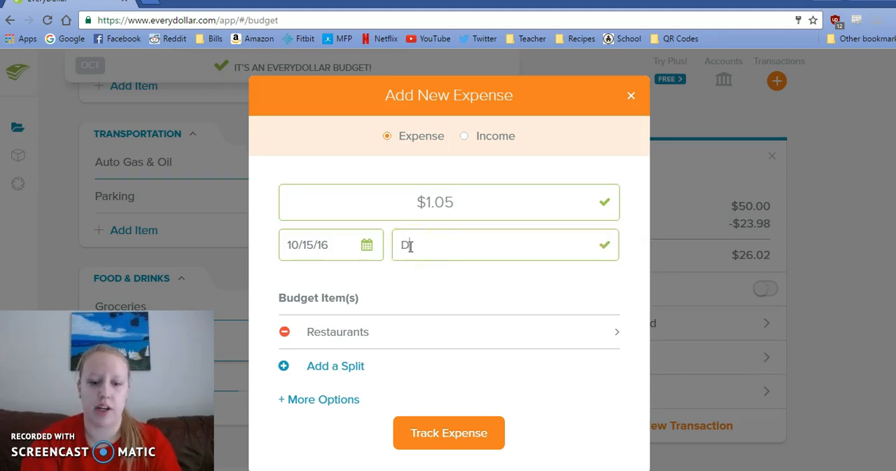
left_click(366, 243)
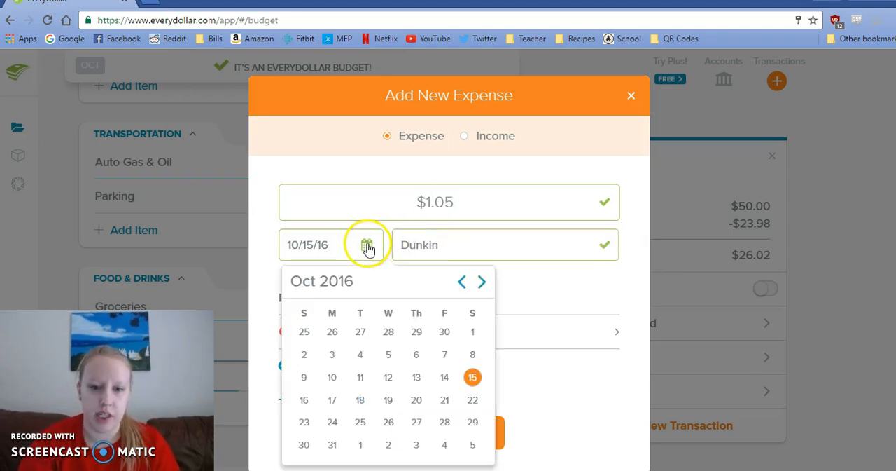
left_click(362, 382)
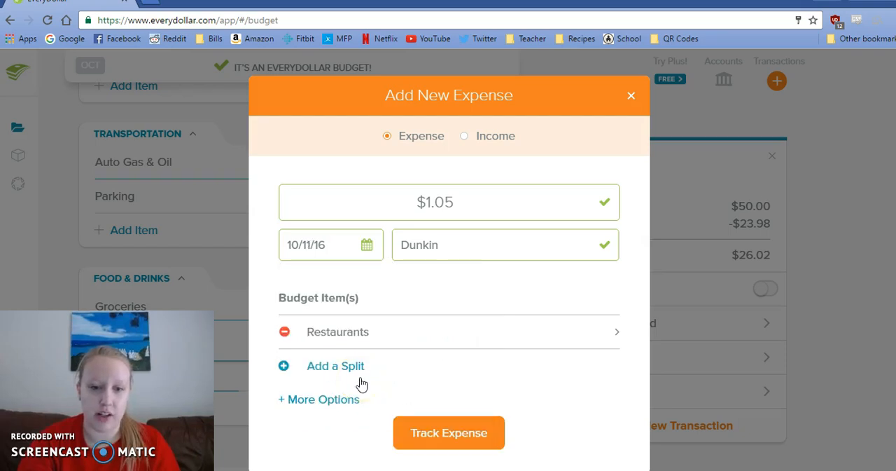
left_click(432, 444)
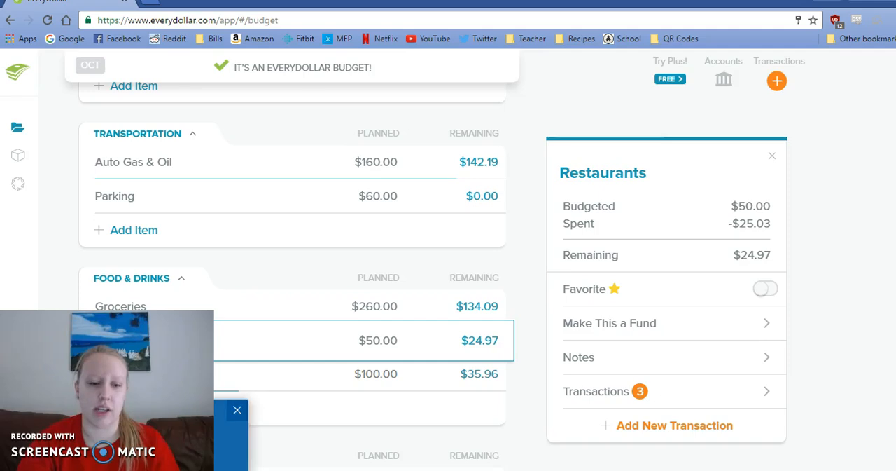
- Look up the Verizon payment in the sticky note and start a new transaction from the Mobile Phone 18th item under Housing
left_click(184, 464)
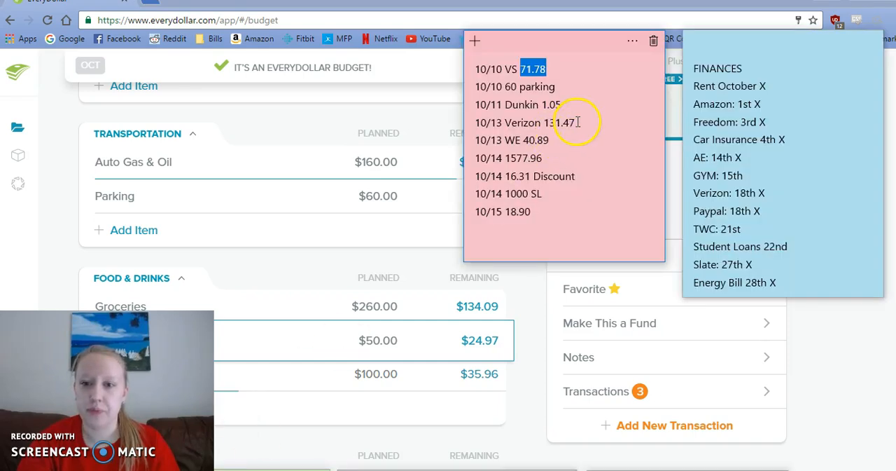
left_click_drag(577, 122, 547, 132)
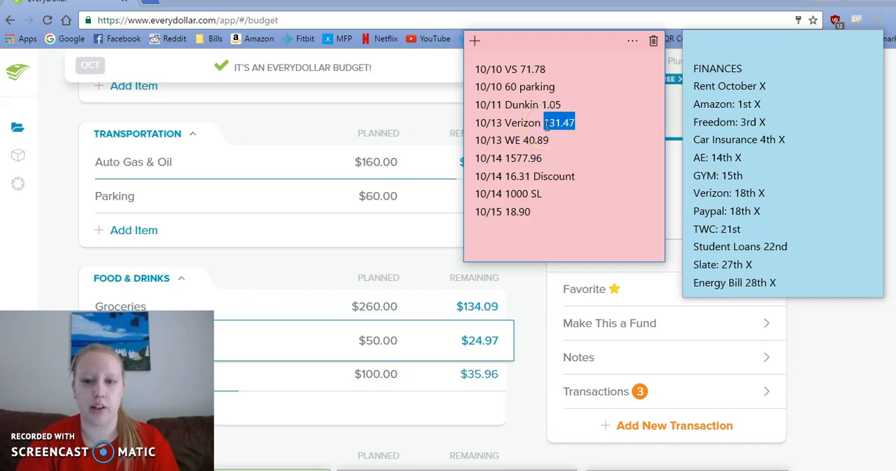
left_click(534, 297)
scroll(532, 299, "up", 1)
scroll(532, 299, "up", 2)
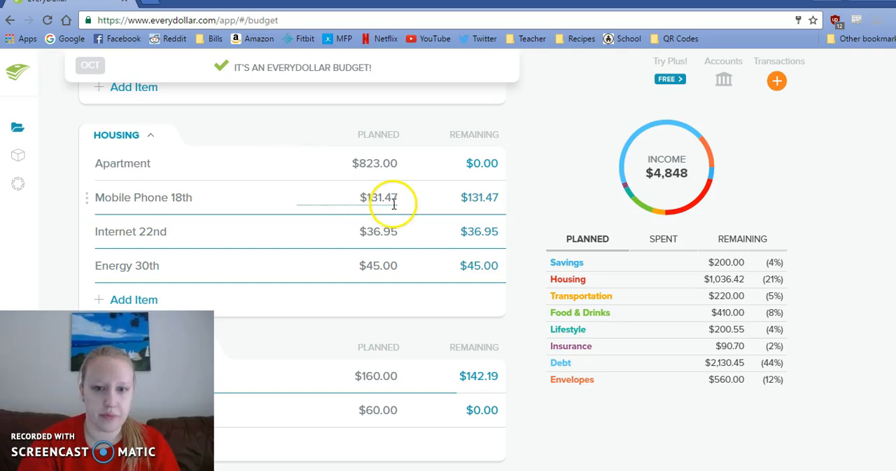
left_click(393, 204)
left_click(645, 427)
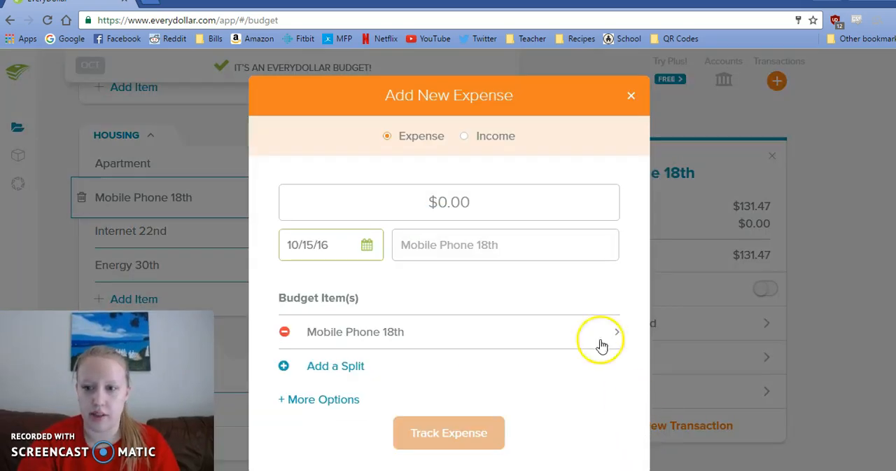
- Enter $131.47 as the mobile phone expense, date it 10/13/16, and track it
left_click(496, 206)
type("131.47")
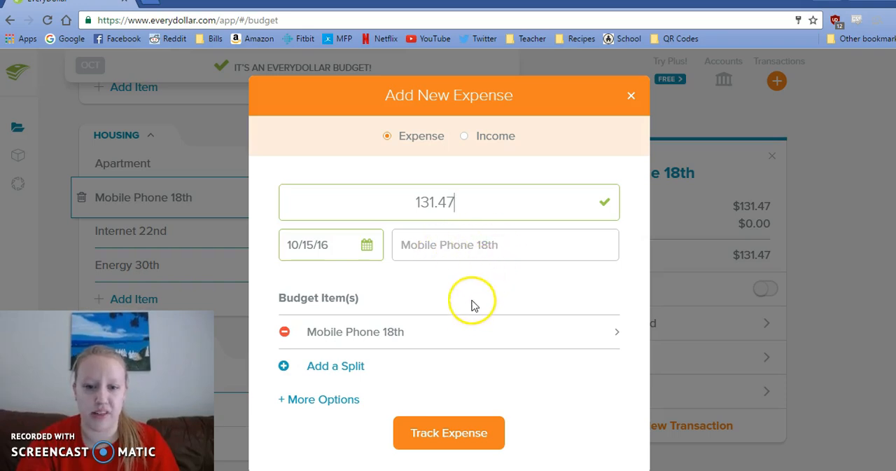
left_click(368, 245)
left_click(414, 323)
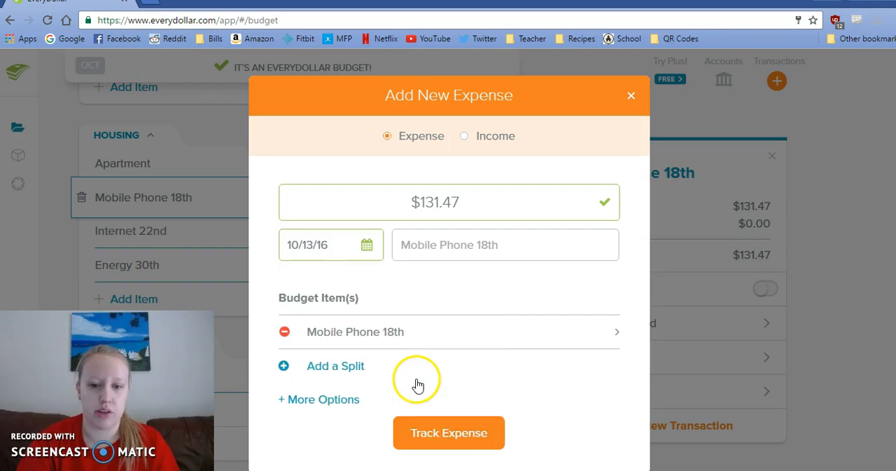
left_click(442, 433)
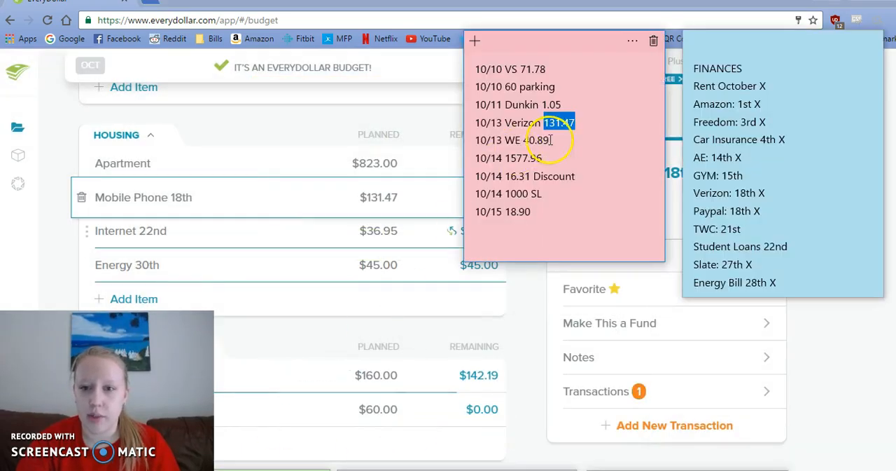
- Look up the WE payment in the sticky note and start a new transaction from the Energy 30th item under Housing
left_click_drag(552, 140, 527, 143)
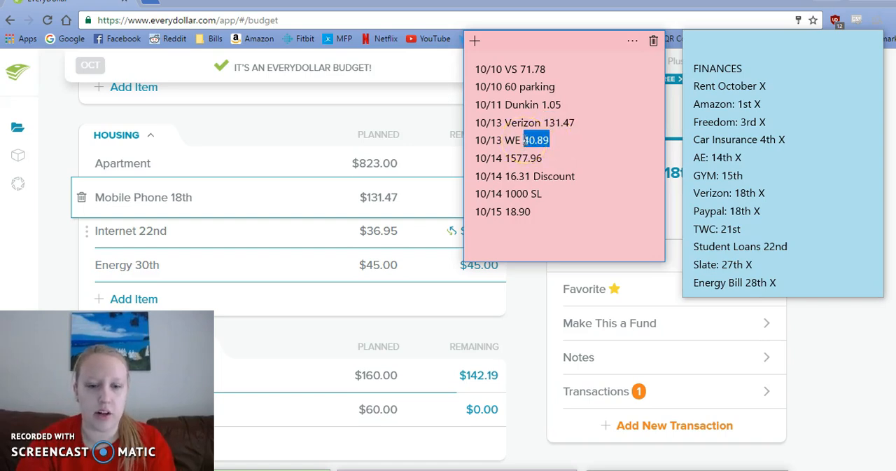
left_click(509, 276)
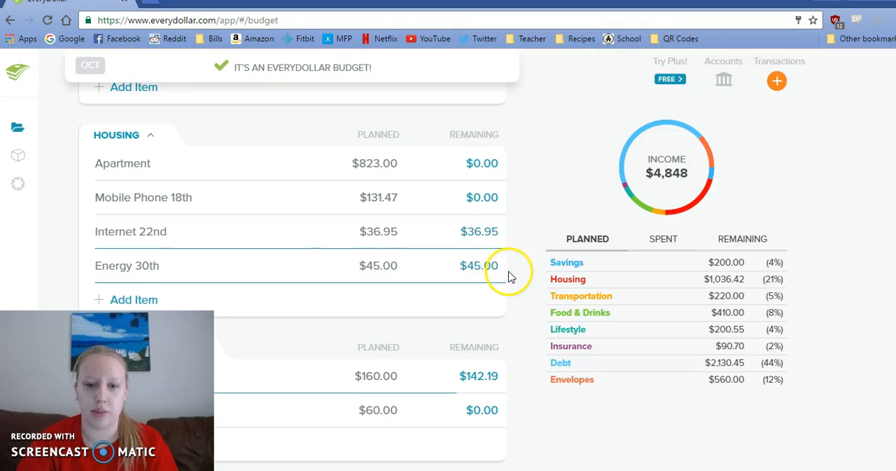
left_click(379, 265)
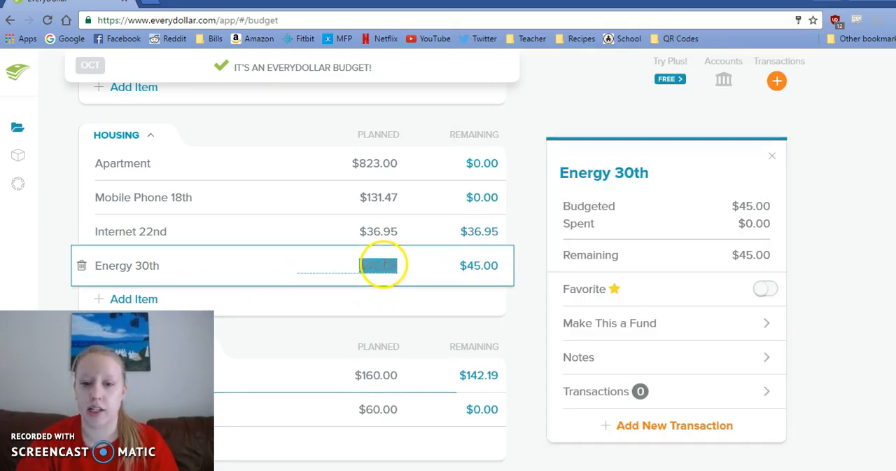
left_click(654, 429)
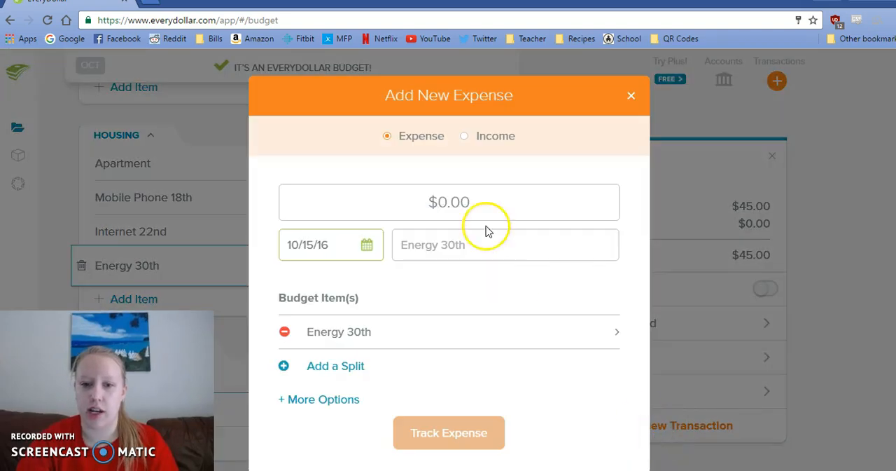
- Enter $40.89 as the energy expense, date it 10/13/16, track it, and close the item's details
left_click(486, 203)
type("40.89")
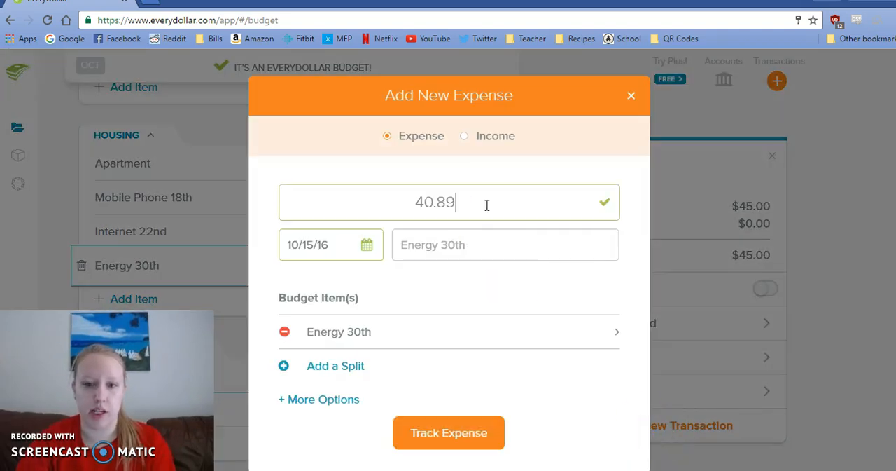
left_click(366, 249)
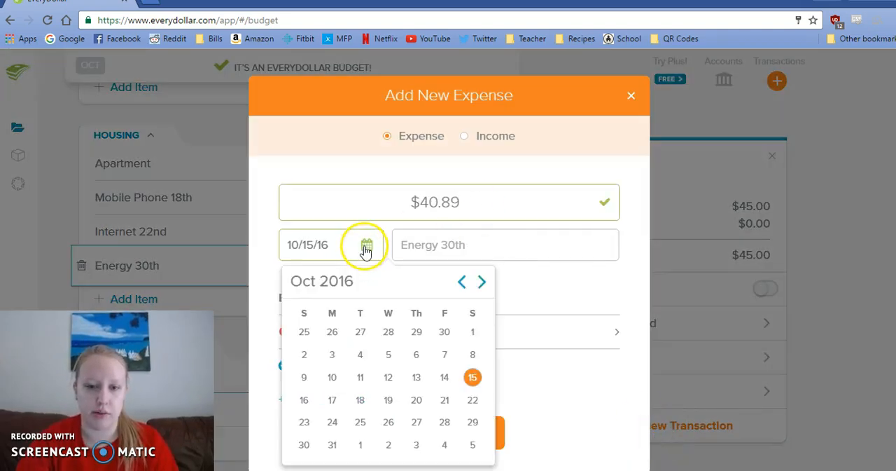
left_click(416, 378)
left_click(447, 433)
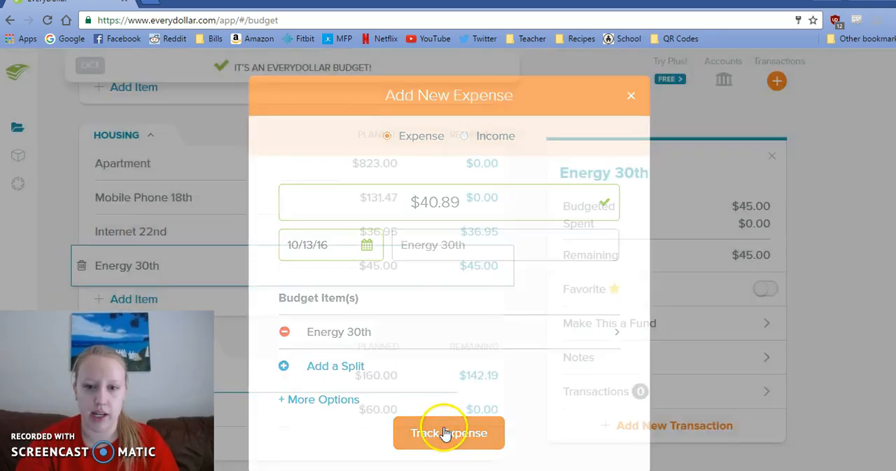
left_click(539, 279)
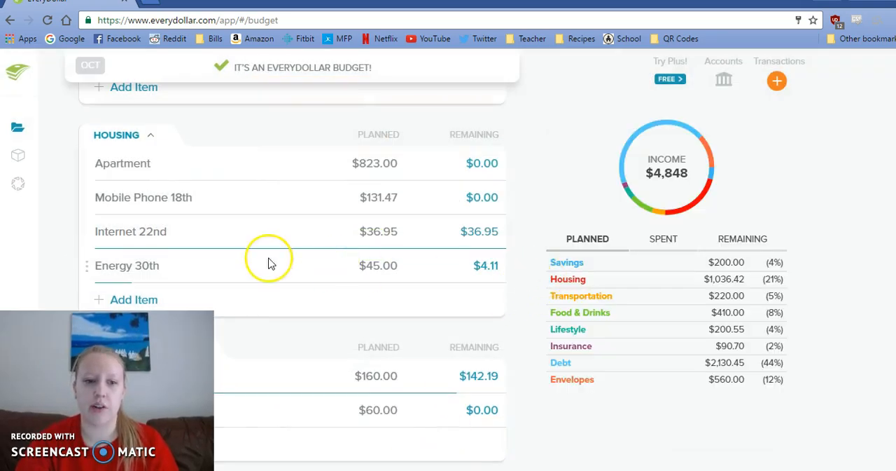
- Set the planned amount of the Energy 30th item to $40.89
left_click(371, 264)
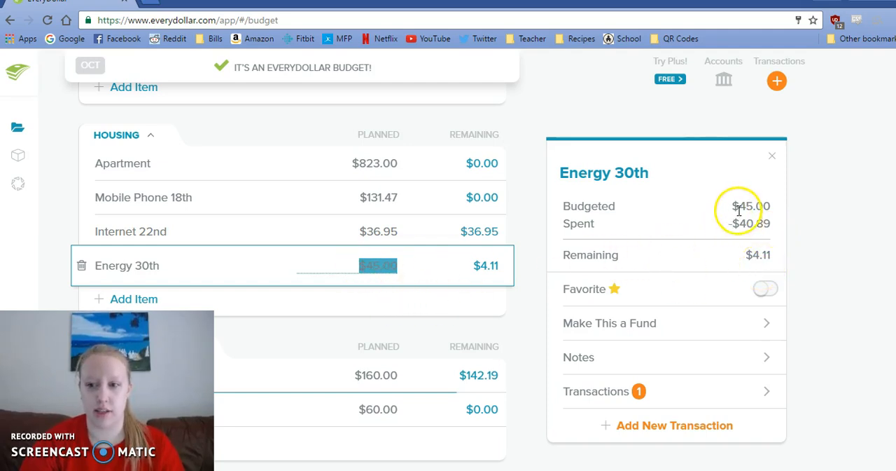
type("40")
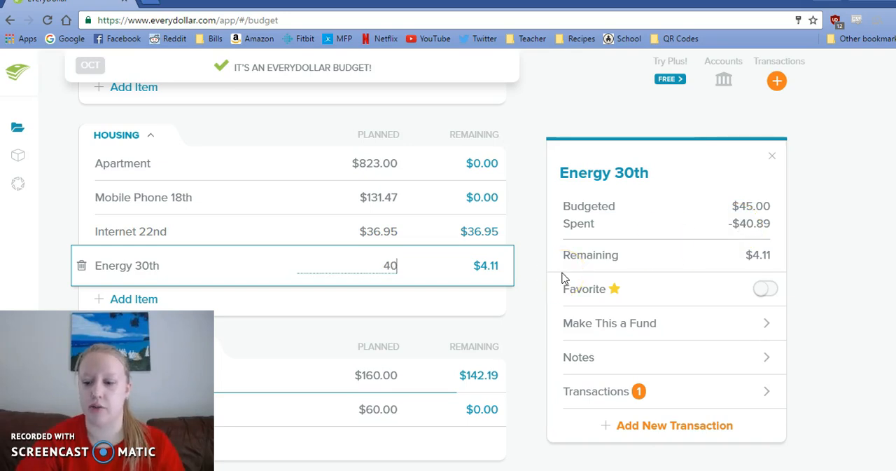
type(".89")
key("Return")
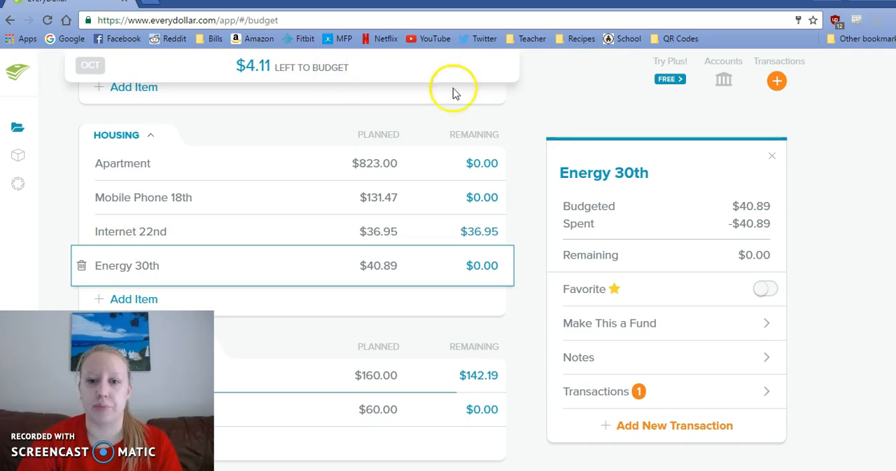
left_click(518, 150)
- Set the planned amount of the Student Loans 22nd debt item to $2,134.56
scroll(521, 151, "down", 1)
scroll(518, 151, "down", 6)
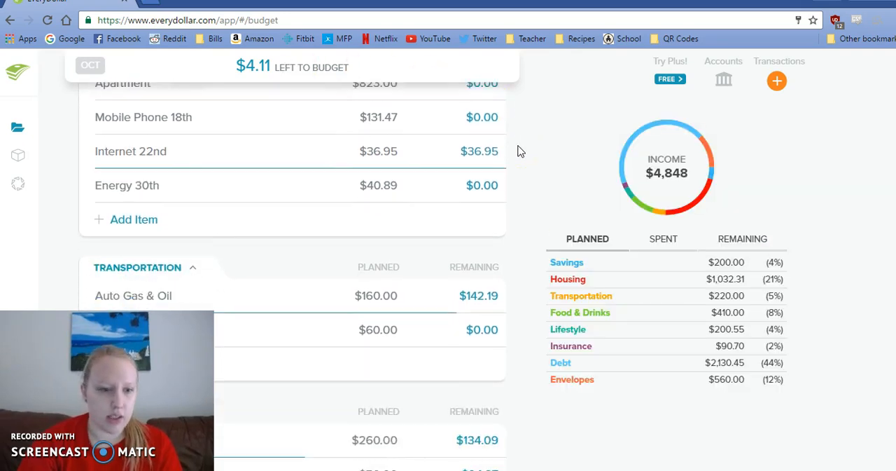
scroll(520, 151, "down", 5)
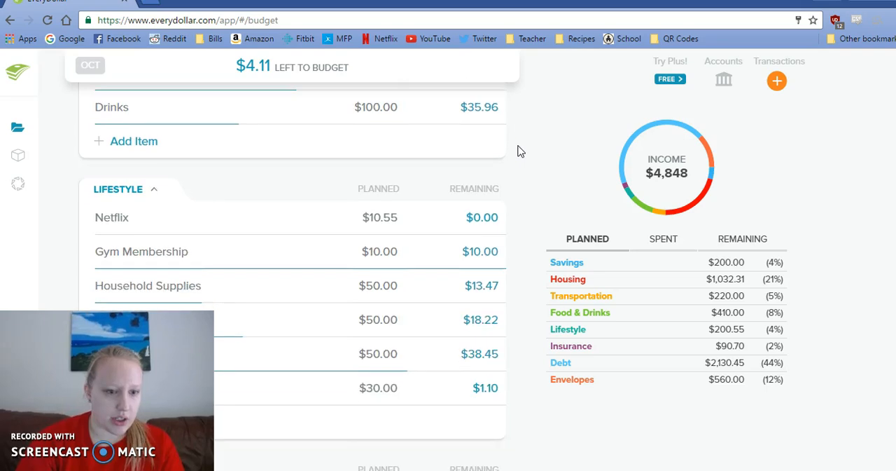
scroll(518, 150, "down", 3)
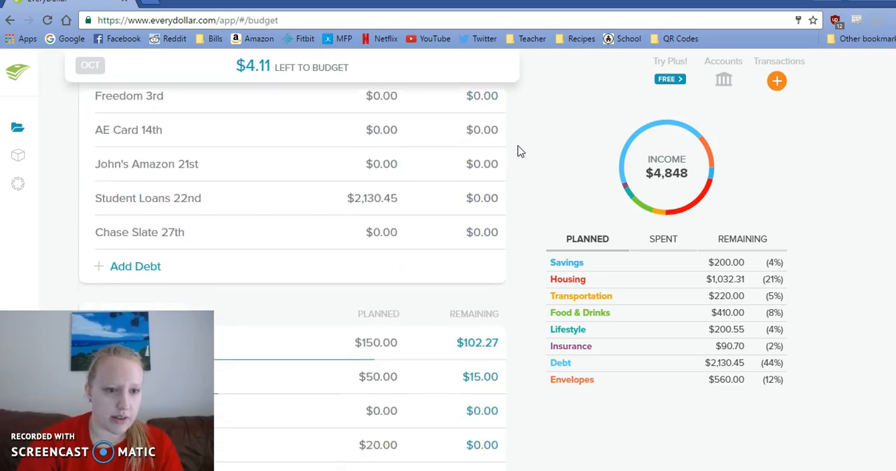
left_click(382, 200)
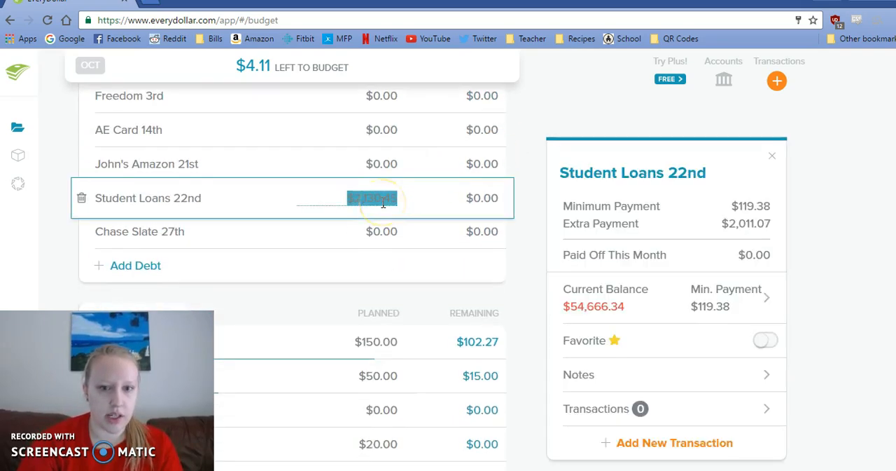
left_click(381, 200)
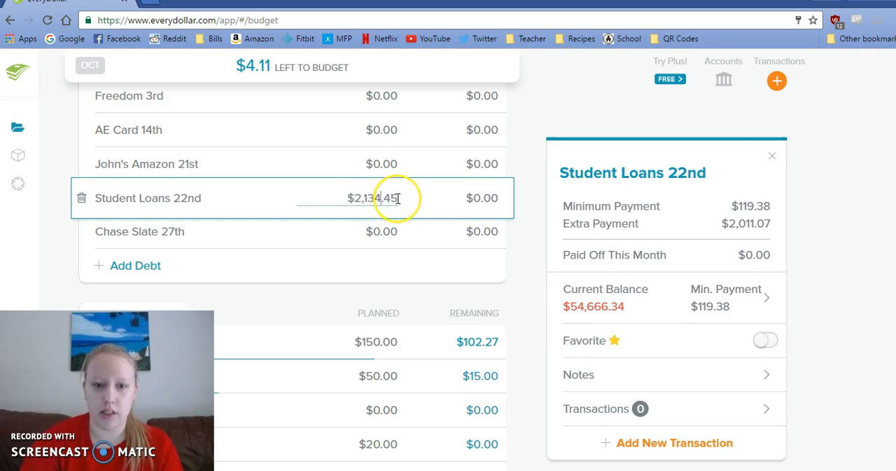
key("BackSpace")
key("BackSpace")
type("56")
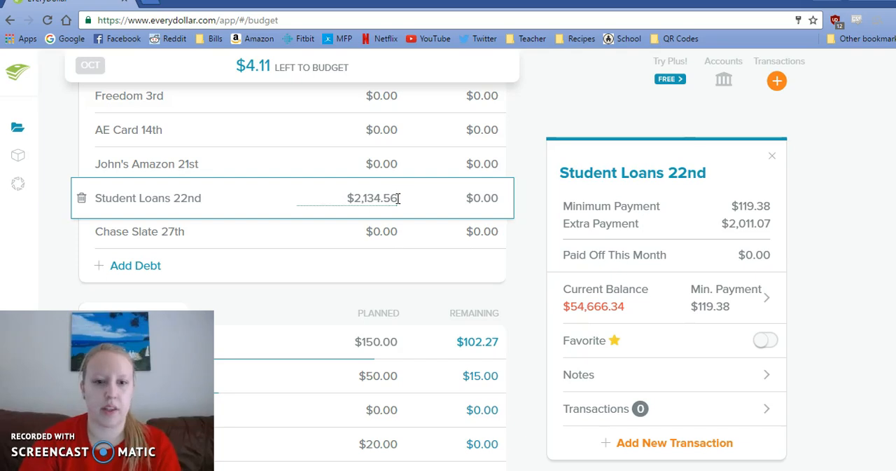
key("Tab")
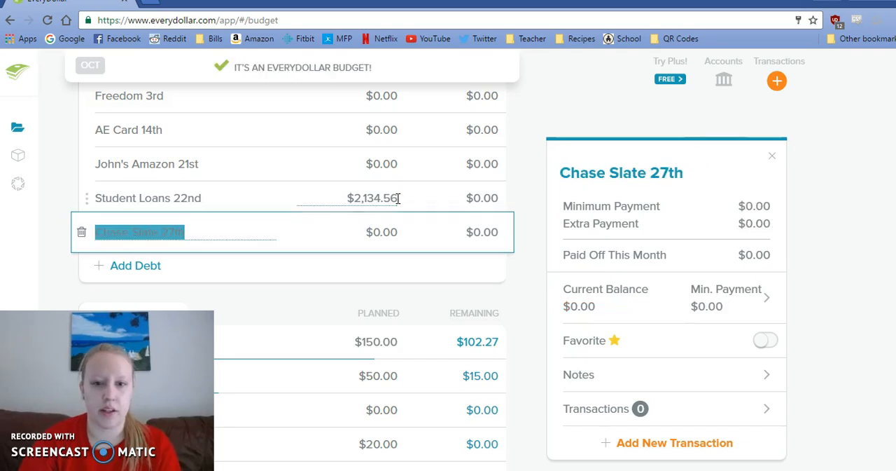
- Look up the unlabeled 10/14 amount in the sticky note and start a new transaction from the first item under October Income
left_click(547, 200)
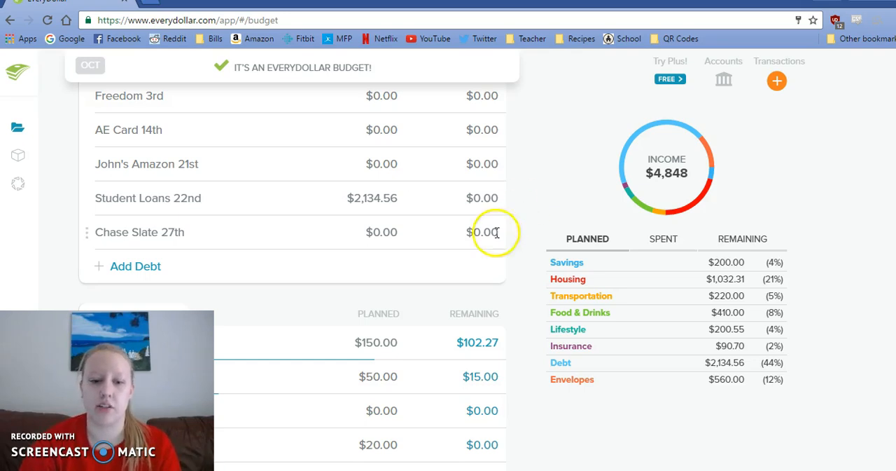
left_click(222, 463)
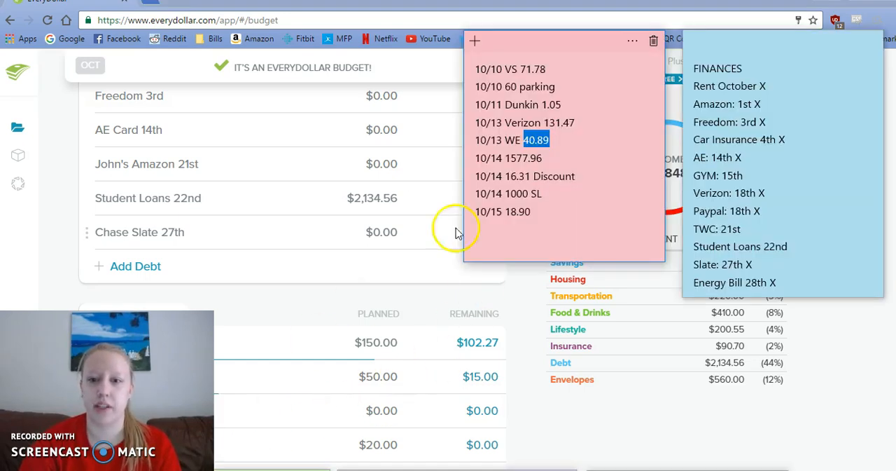
left_click_drag(543, 157, 506, 159)
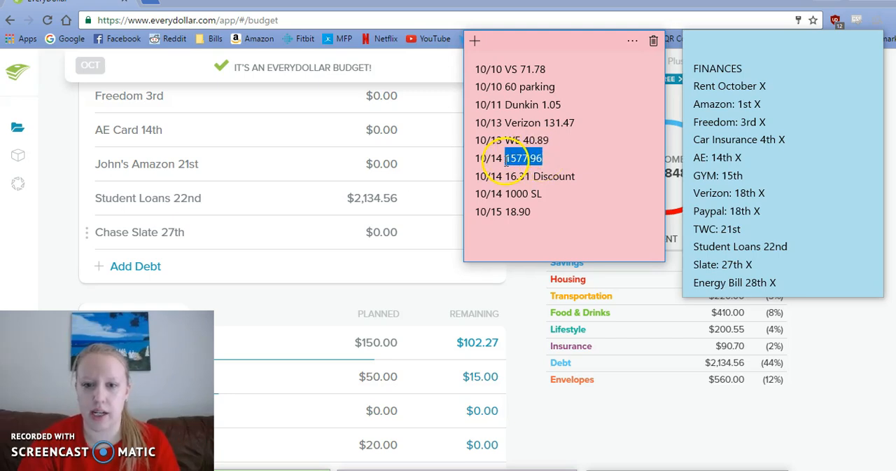
left_click(520, 317)
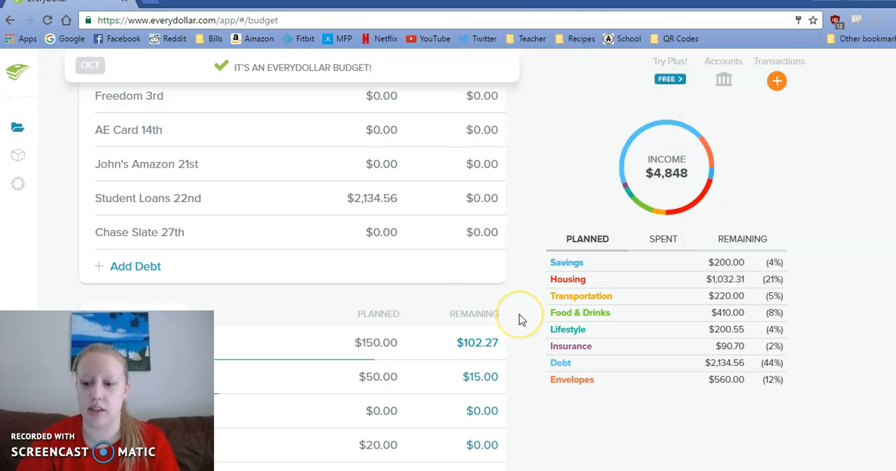
scroll(522, 319, "up", 5)
scroll(521, 320, "up", 5)
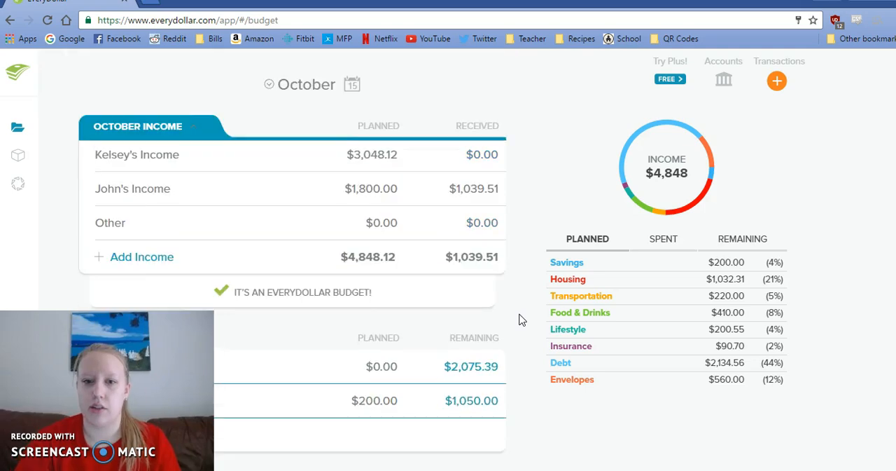
left_click(379, 153)
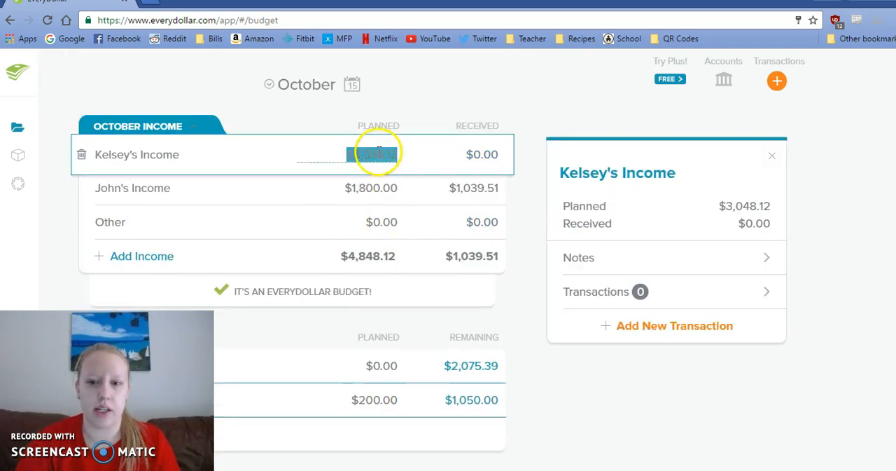
left_click(642, 329)
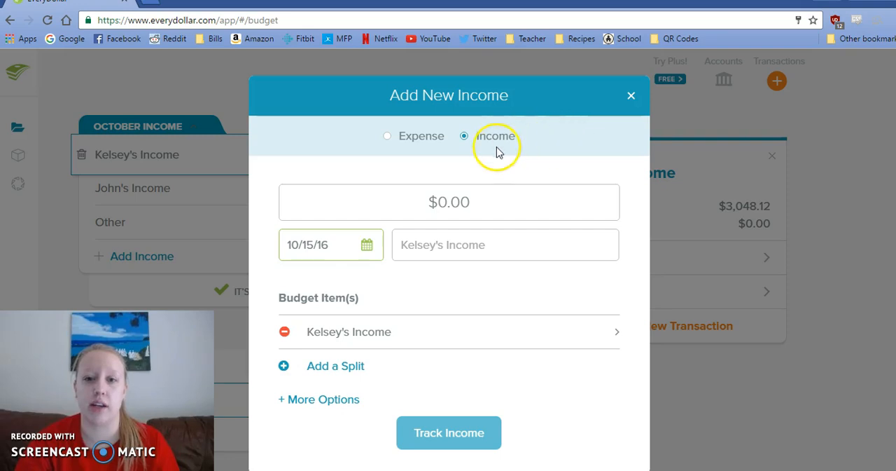
- Enter $1,577.96 as the income, date it 10/14/16, track it, and close the item's details
left_click(493, 203)
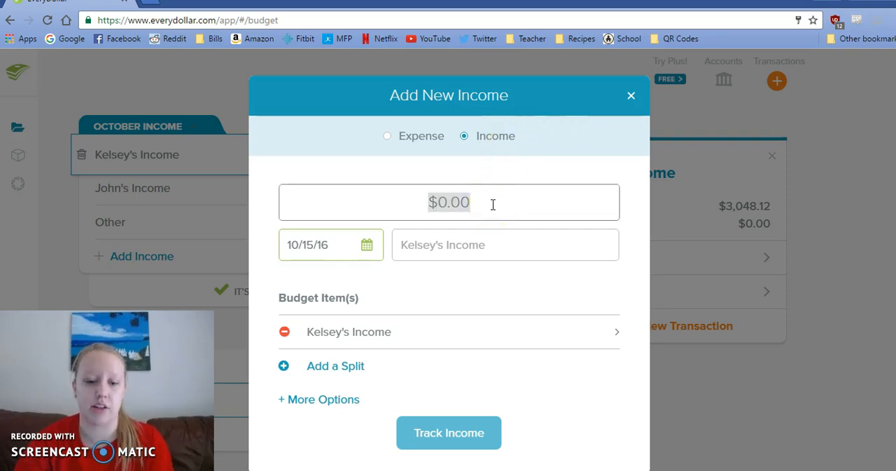
type("1577.96")
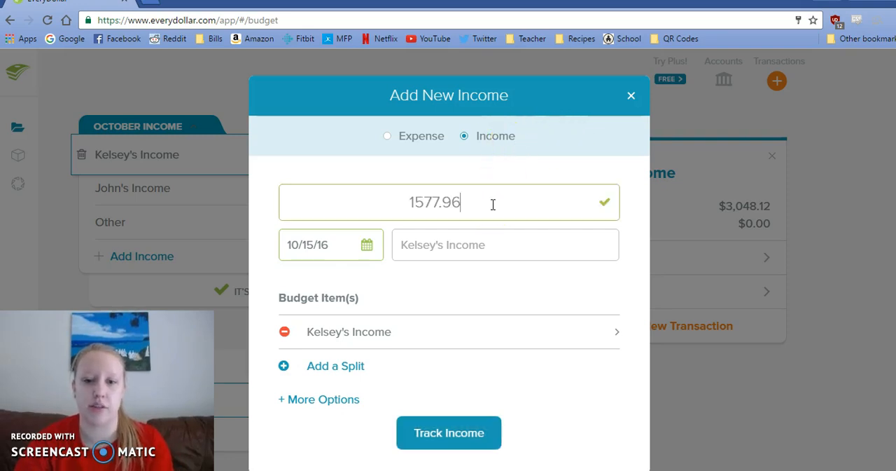
left_click(367, 250)
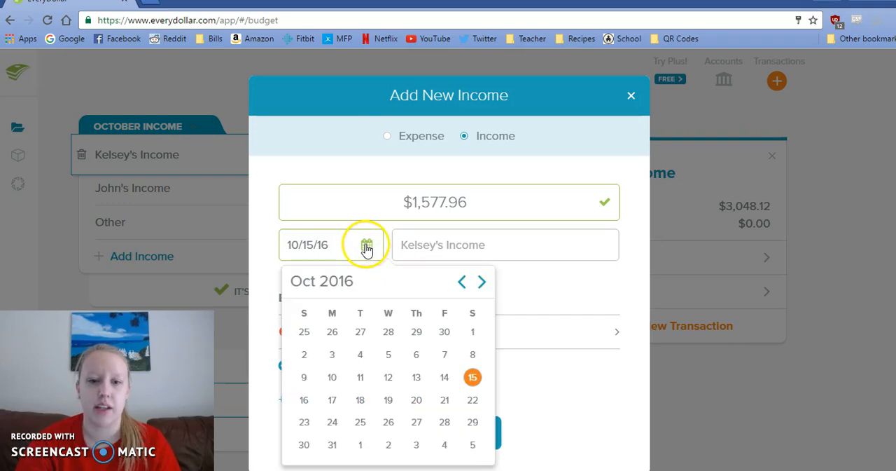
left_click(443, 381)
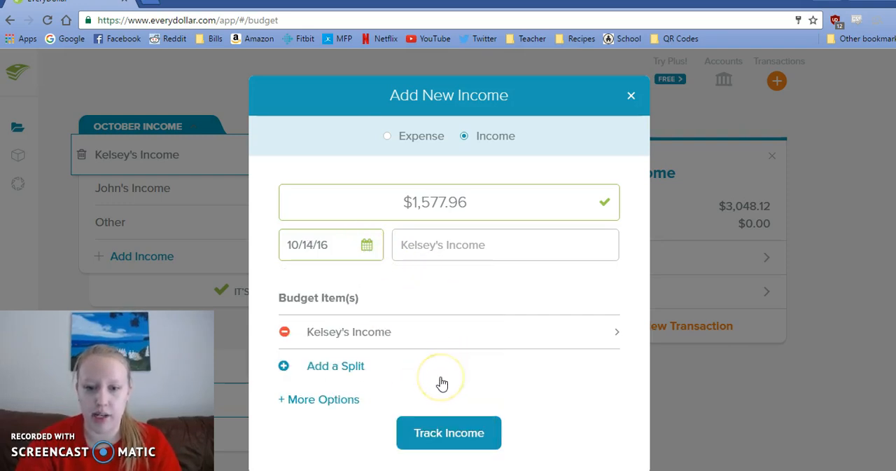
left_click(430, 300)
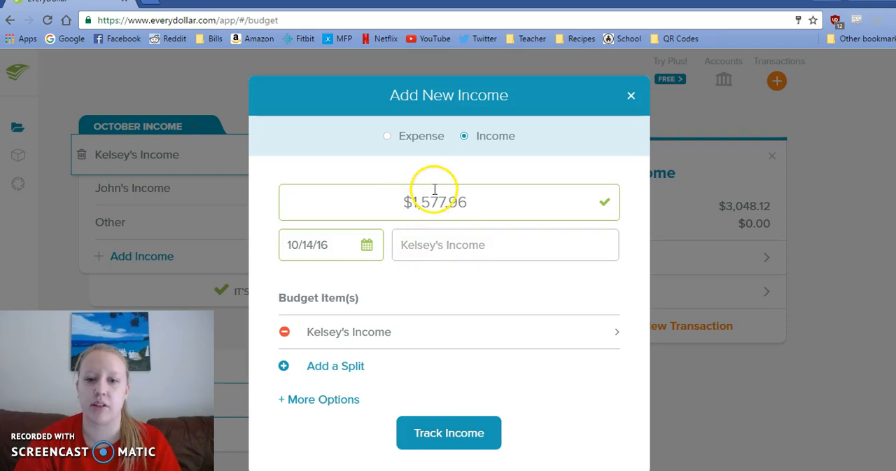
left_click(431, 440)
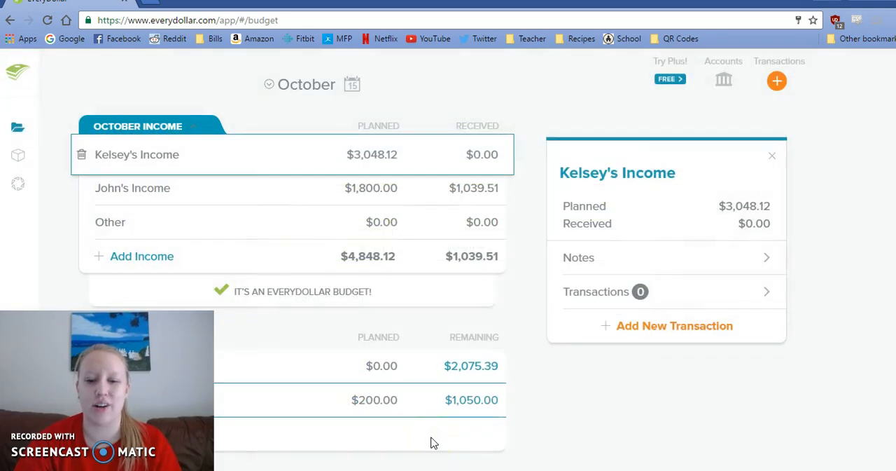
left_click(515, 297)
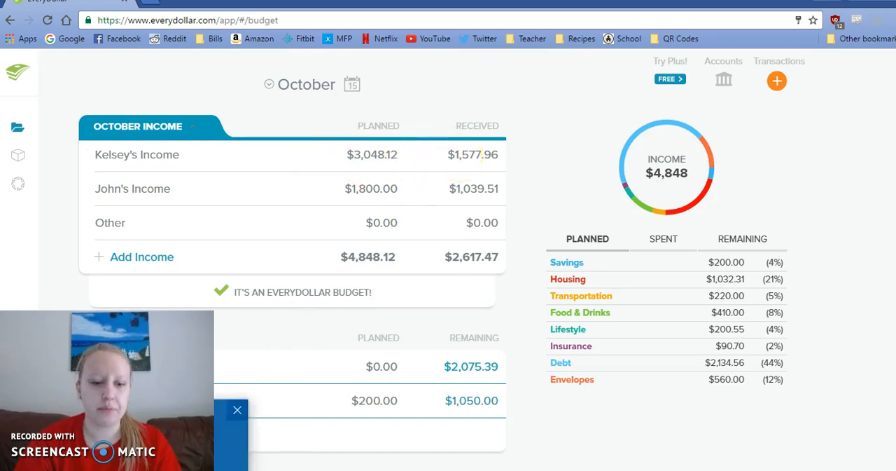
- Look up the 10/14 Discount purchase in the sticky note and start a new expense transaction
left_click(179, 468)
left_click_drag(530, 177, 505, 177)
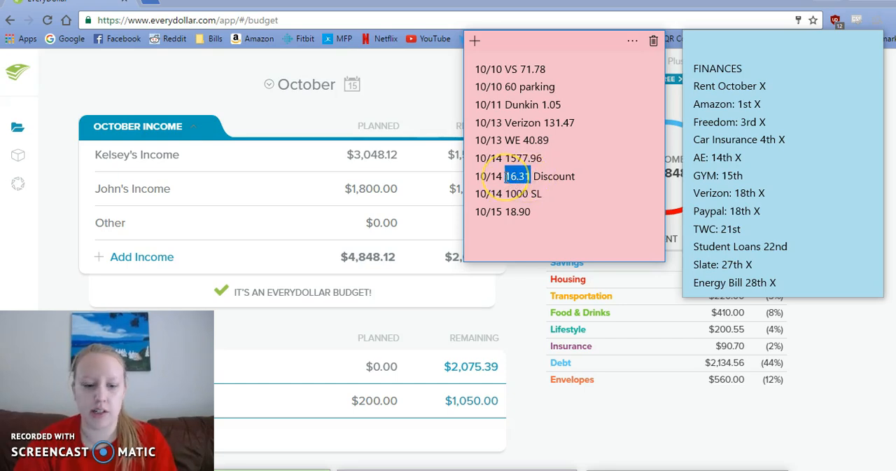
left_click(518, 318)
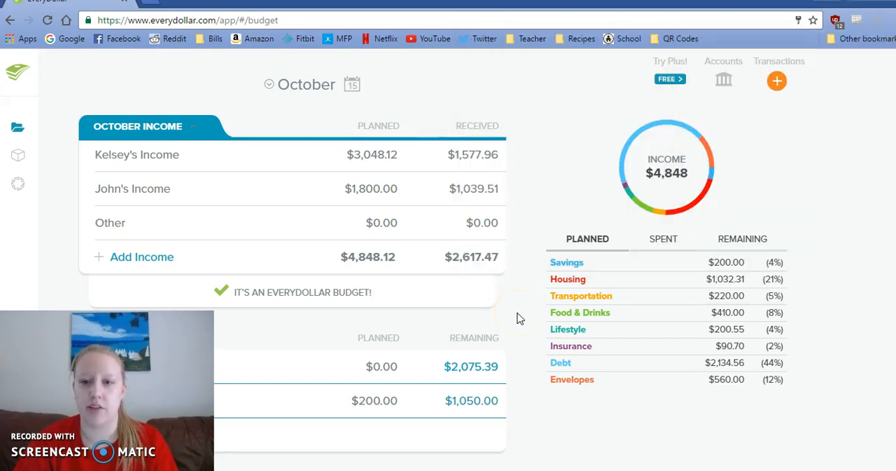
left_click(779, 84)
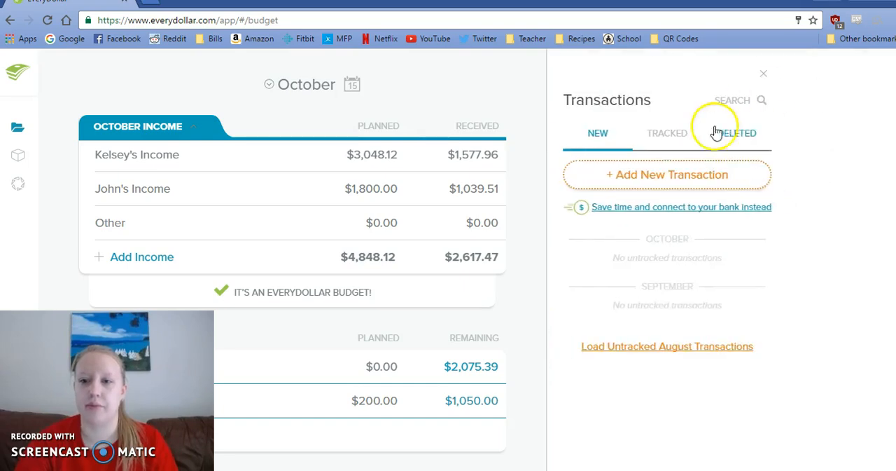
left_click(662, 175)
- Enter $16.31 as the expense amount, date it 10/14/16, and name Discount as the place of purchase
left_click(488, 201)
type("16.31")
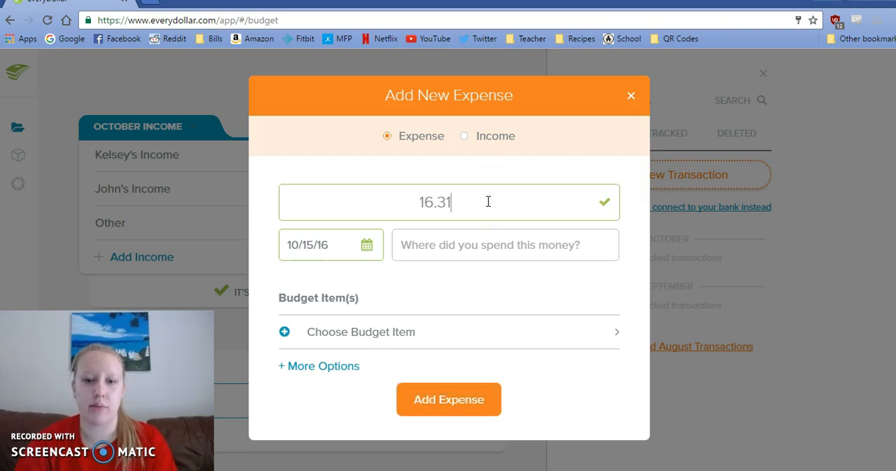
left_click(367, 245)
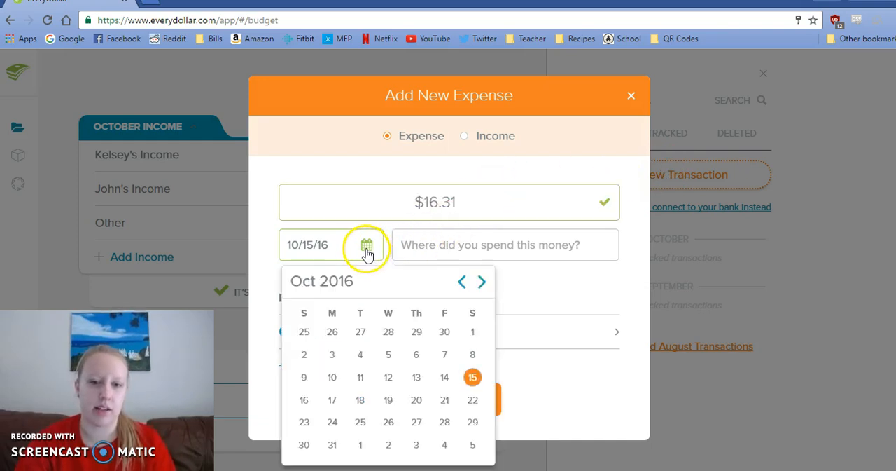
left_click(444, 321)
left_click(413, 240)
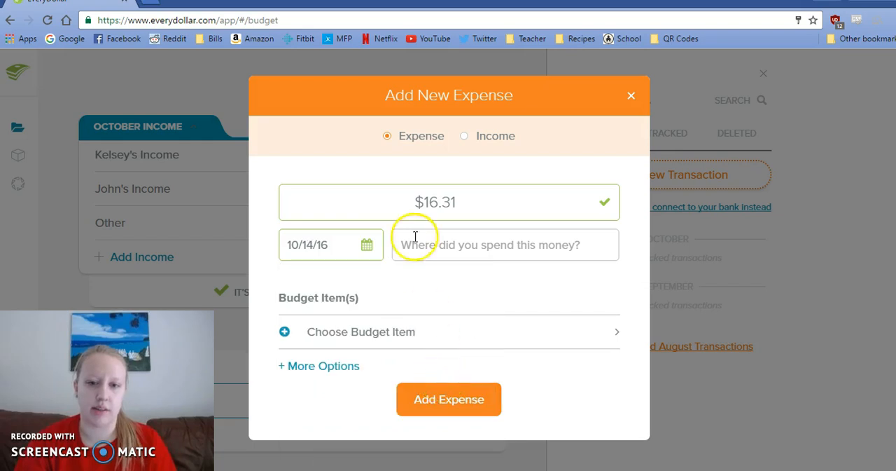
type("Ds")
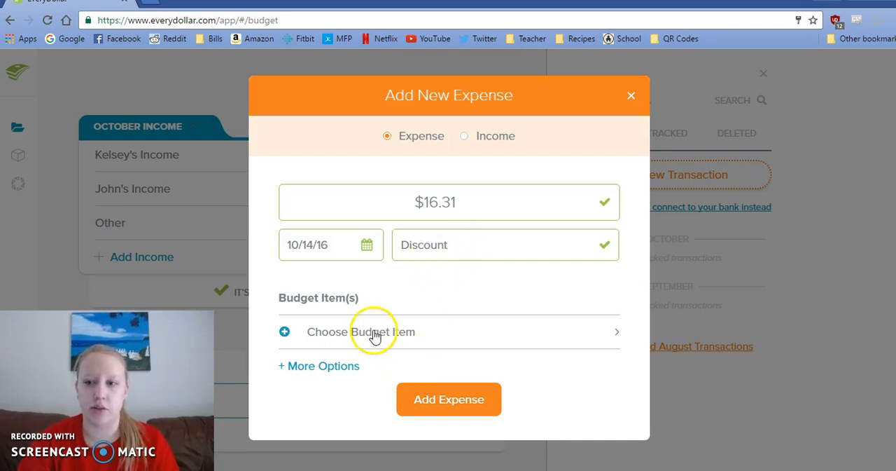
- Assign the Discount expense to the Drinks budget item under Food & Drinks and track it
left_click(405, 344)
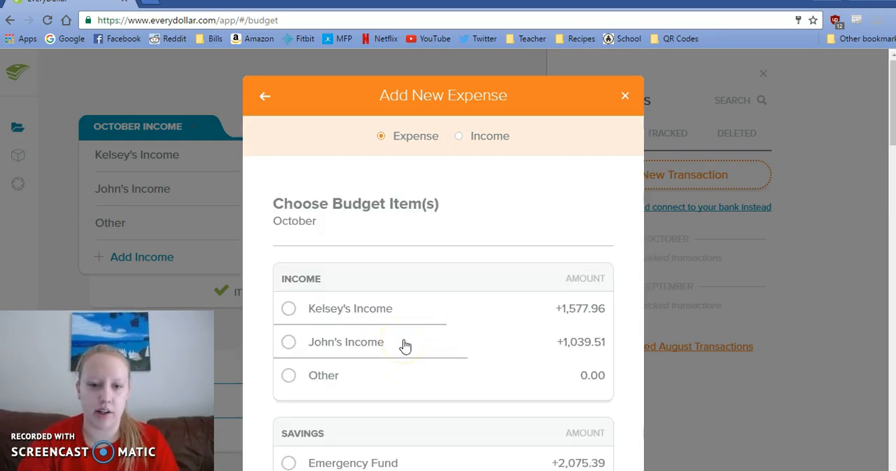
scroll(252, 317, "down", 8)
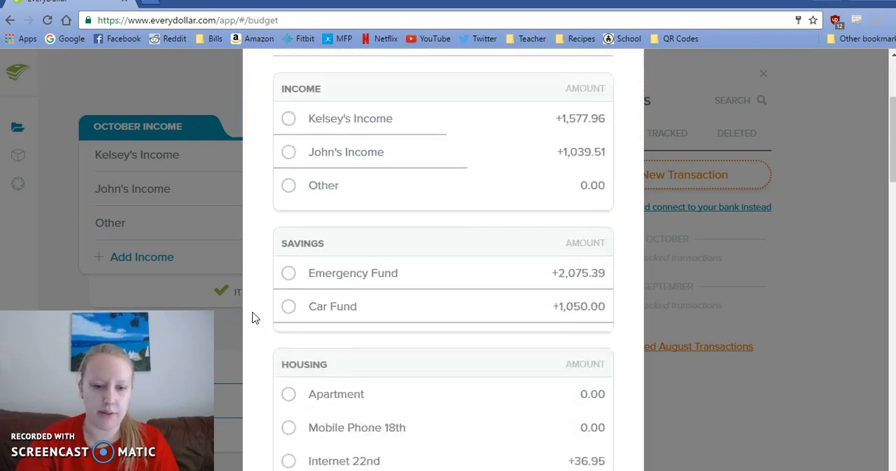
scroll(254, 316, "down", 2)
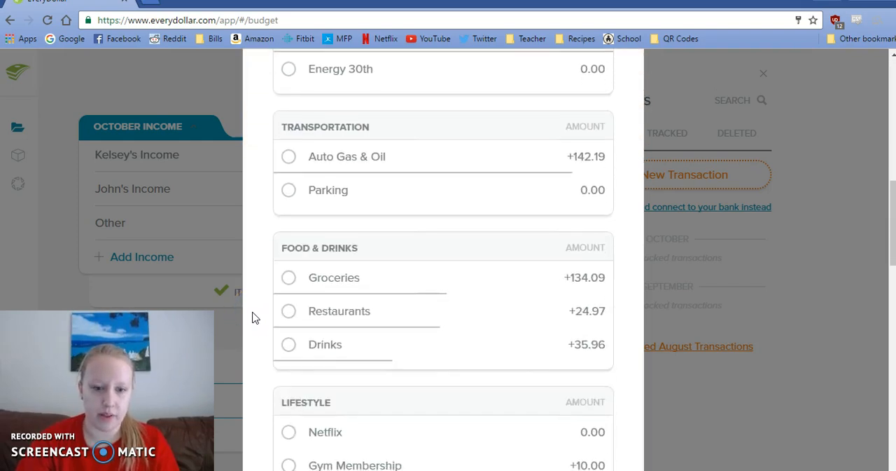
left_click(344, 347)
scroll(347, 349, "down", 5)
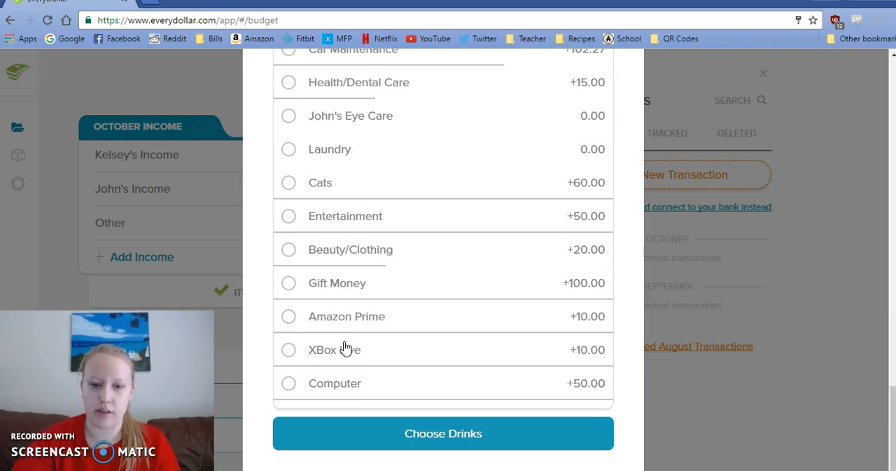
left_click(422, 446)
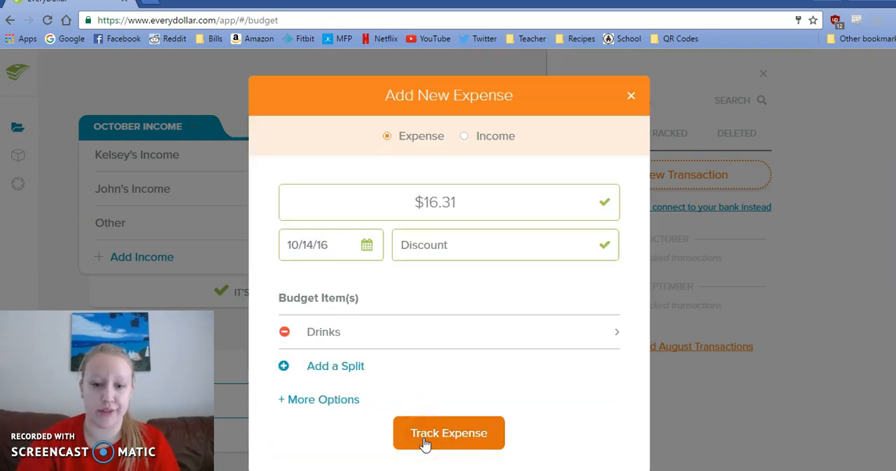
left_click(425, 438)
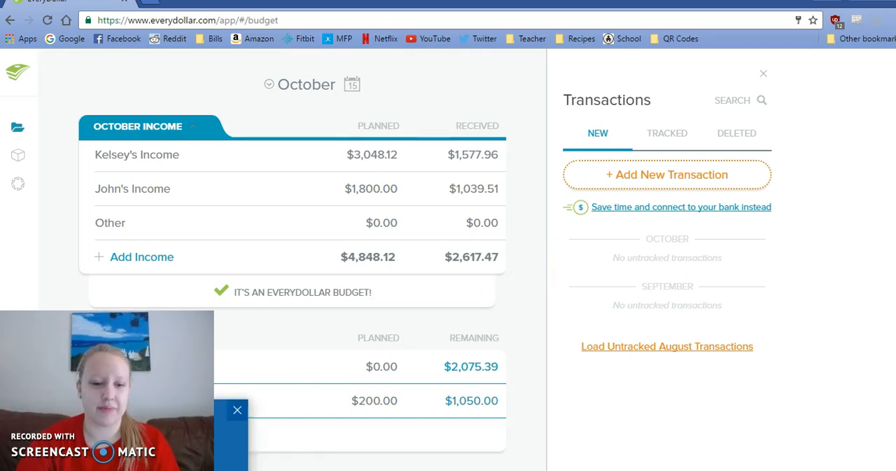
- Look up the 10/14 SL payment in the sticky note and start a new expense transaction
left_click(312, 469)
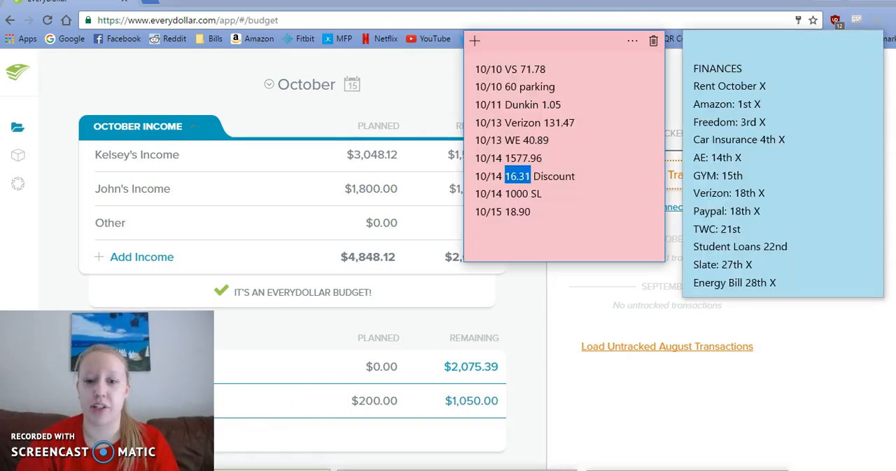
left_click_drag(530, 194, 507, 197)
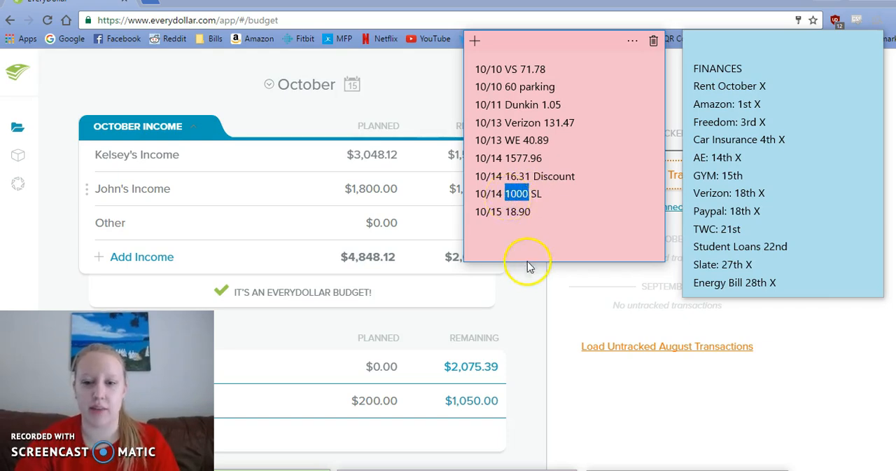
left_click(529, 293)
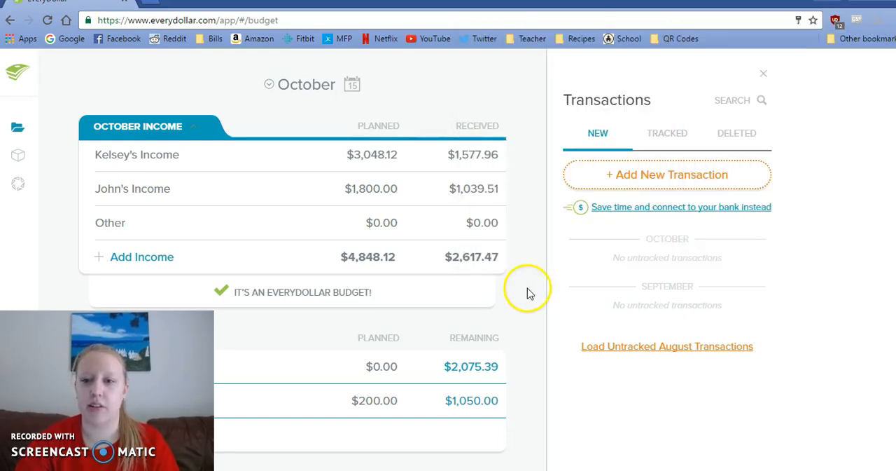
left_click(668, 183)
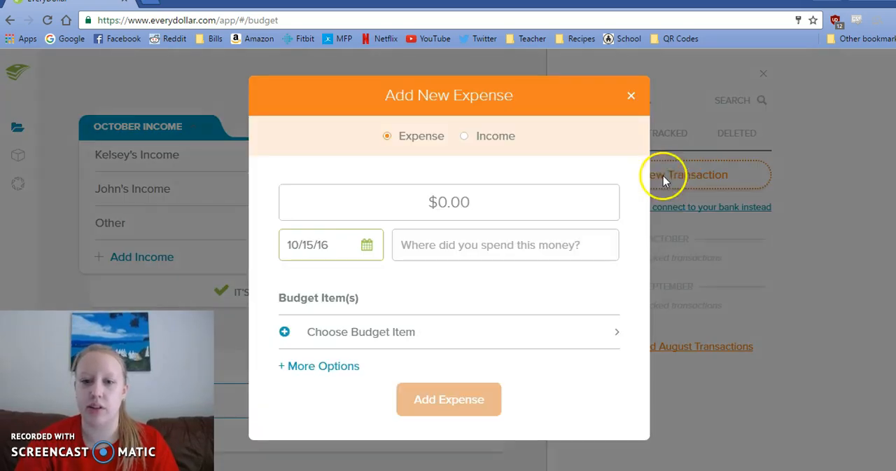
- Enter $1,000.00 as the expense amount and date it 10/14/16
left_click(490, 203)
type("1000")
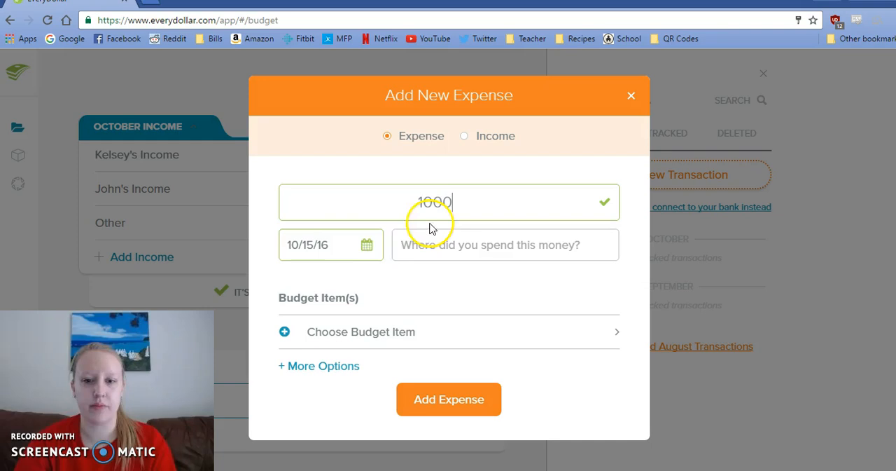
left_click(366, 244)
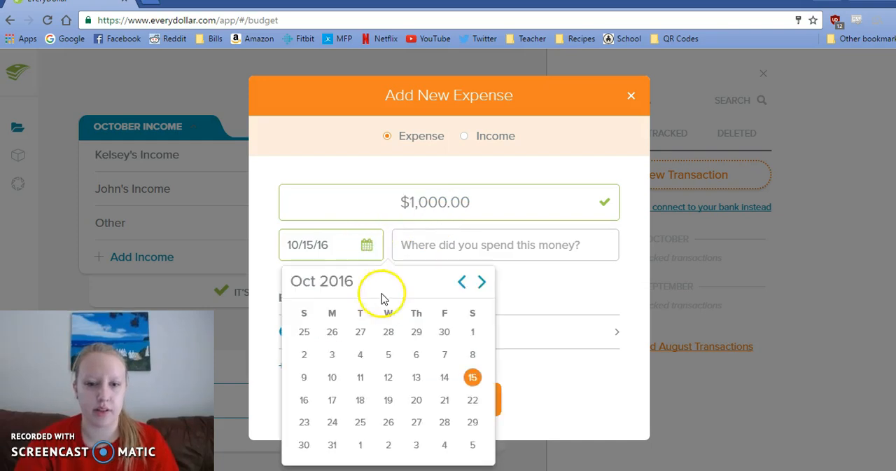
left_click(444, 379)
- Assign the $1,000.00 expense to the Student Loans 22nd budget item under Debt and track it
left_click(382, 336)
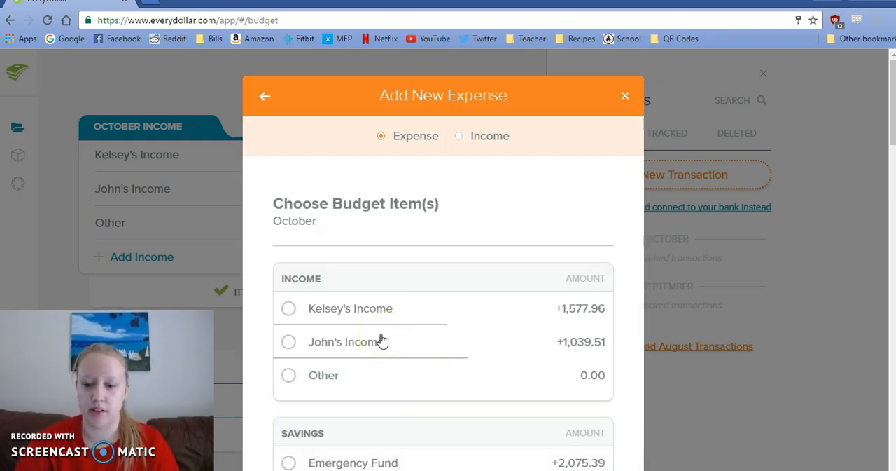
scroll(382, 341, "down", 6)
scroll(382, 341, "down", 6)
scroll(382, 341, "down", 3)
scroll(382, 339, "down", 3)
left_click(367, 281)
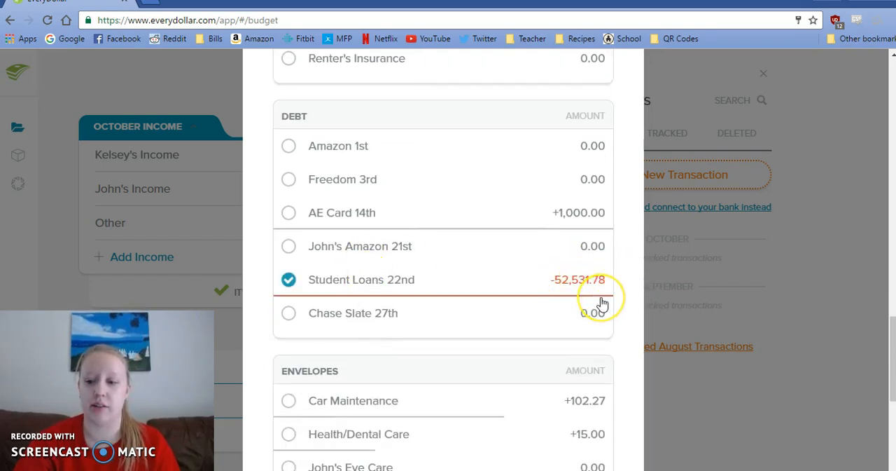
scroll(602, 303, "down", 5)
left_click(477, 427)
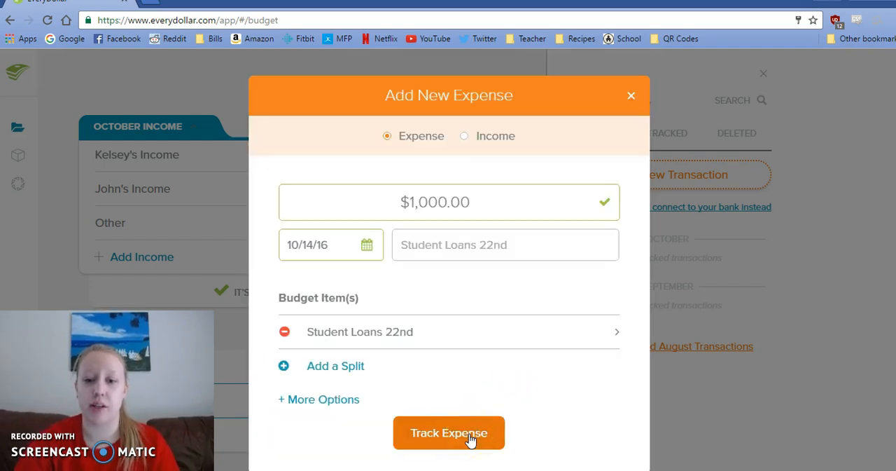
left_click(449, 433)
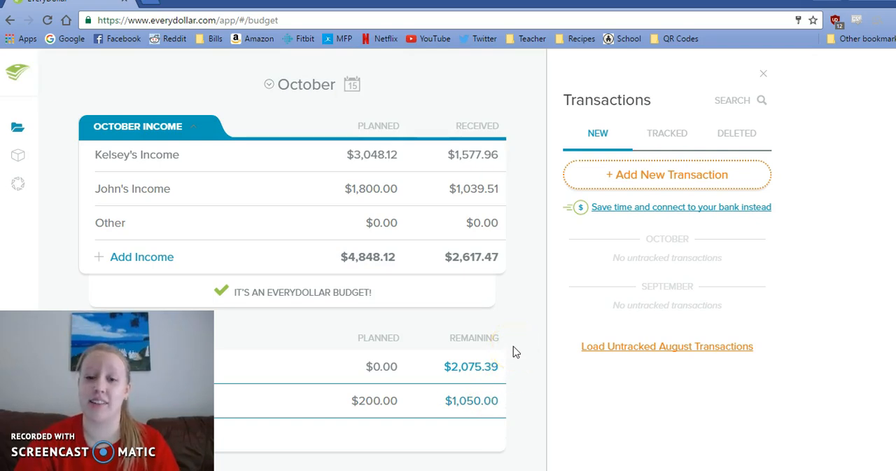
- Review the planned payment, minimum payment and current balance of the Student Loans 22nd debt
left_click(764, 74)
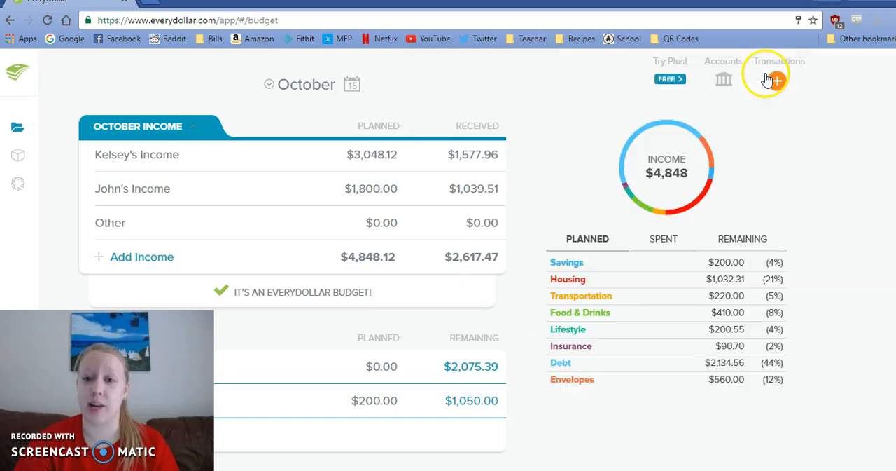
scroll(522, 266, "down", 1)
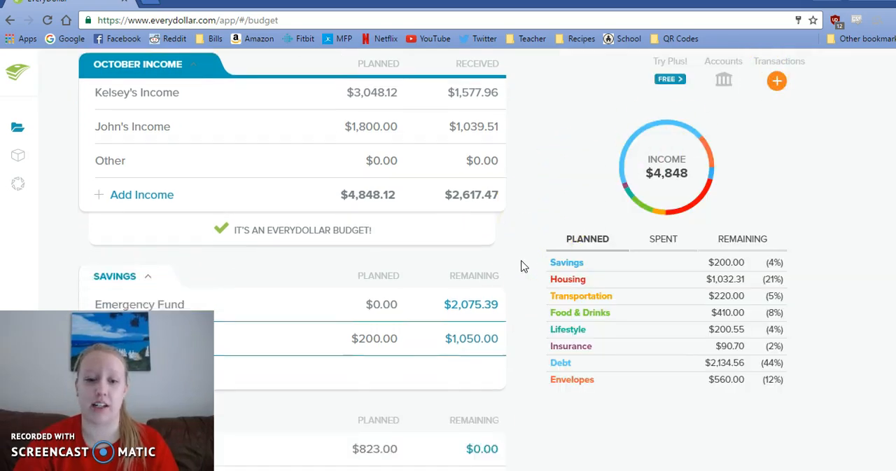
scroll(522, 266, "down", 8)
scroll(522, 266, "down", 9)
scroll(522, 267, "down", 5)
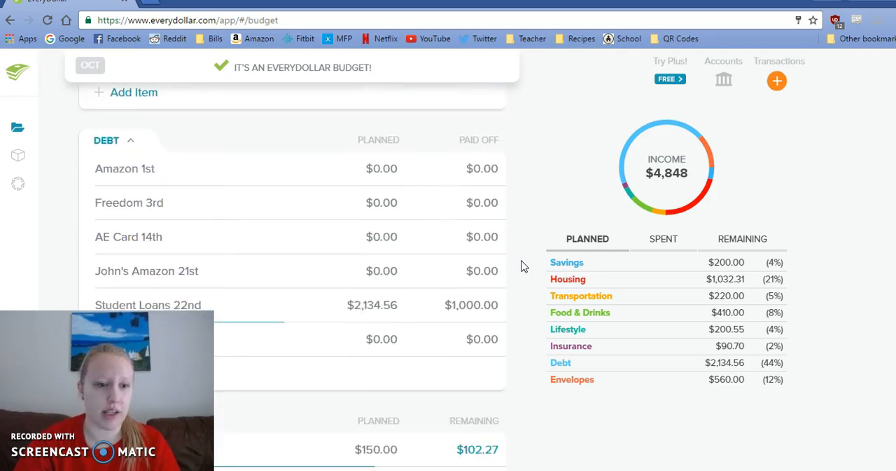
scroll(522, 266, "down", 1)
left_click(375, 277)
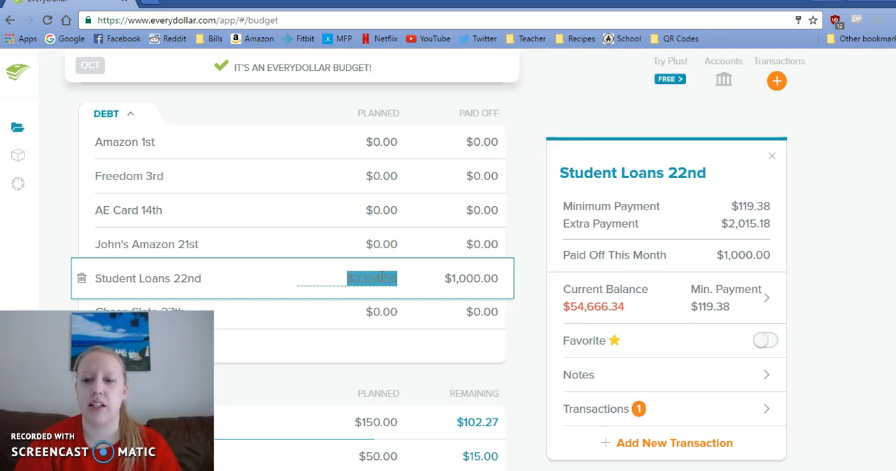
left_click(605, 308)
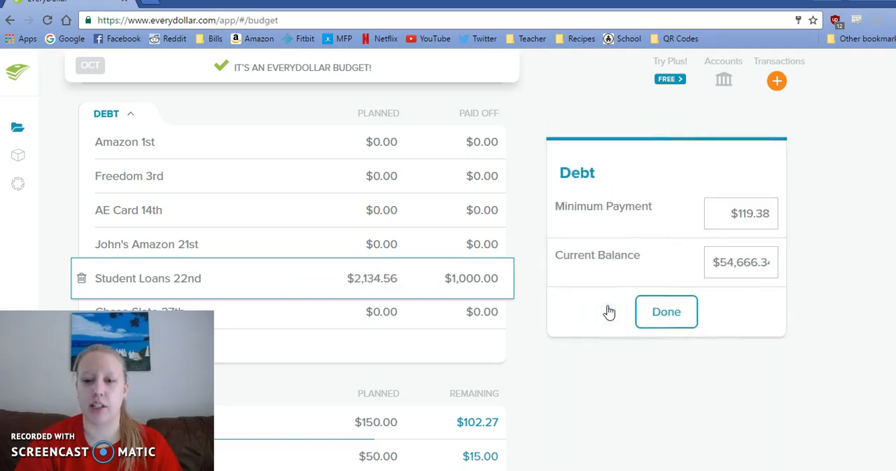
left_click(745, 262)
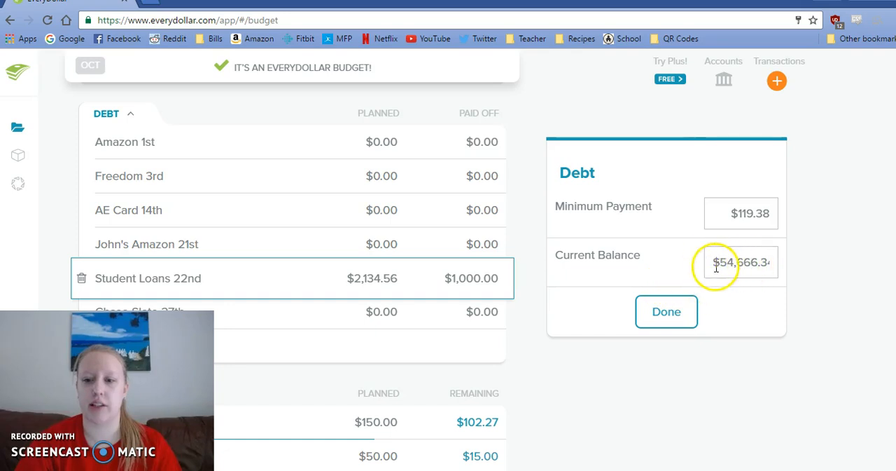
left_click(671, 318)
left_click(526, 298)
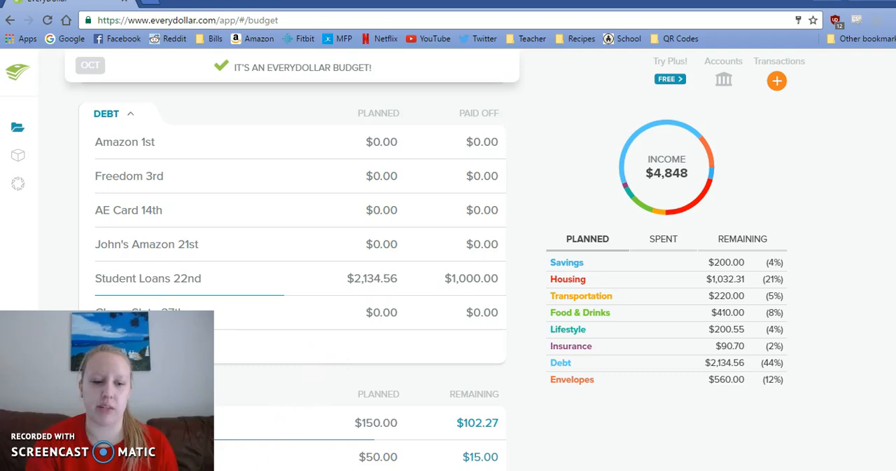
- Look up the 10/15 entry in the sticky note and start a new transaction
left_click(175, 470)
left_click_drag(534, 214, 505, 215)
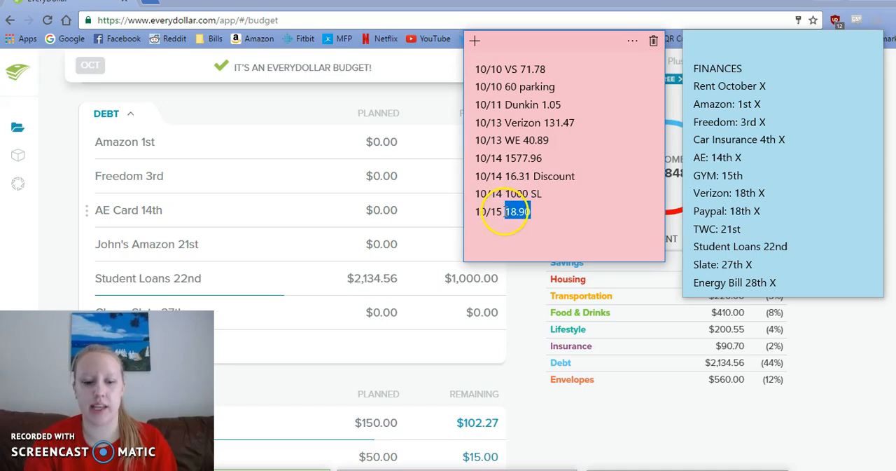
left_click(527, 299)
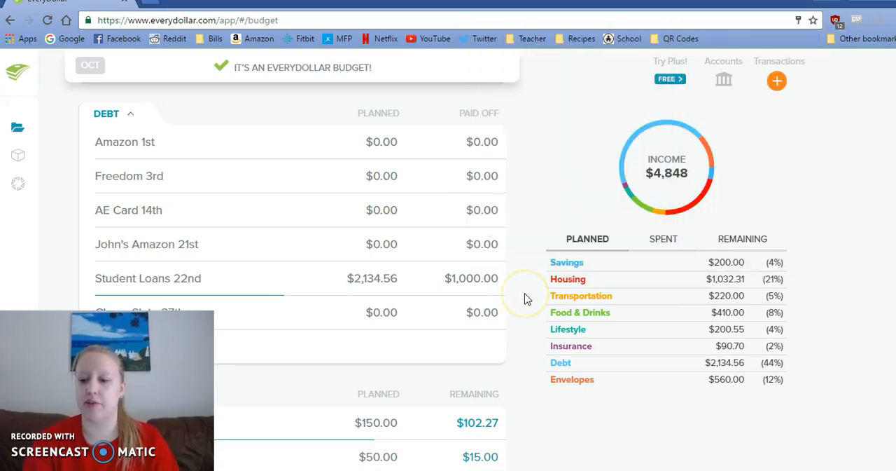
scroll(527, 299, "up", 3)
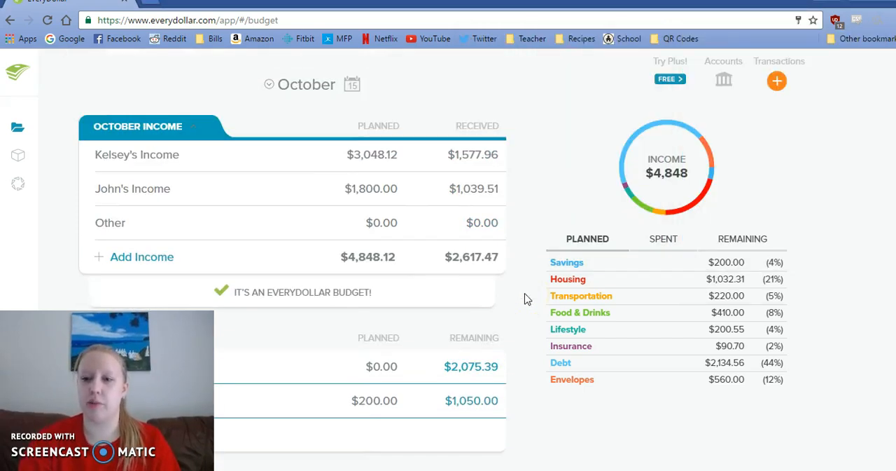
left_click(773, 81)
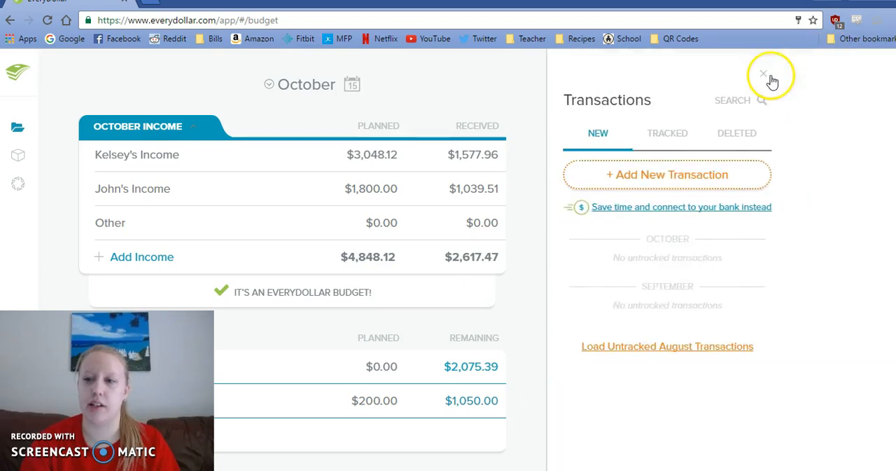
left_click(651, 181)
- Enter $18.90 as the amount, make the transaction an income, and assign it to the Other income item
left_click(483, 190)
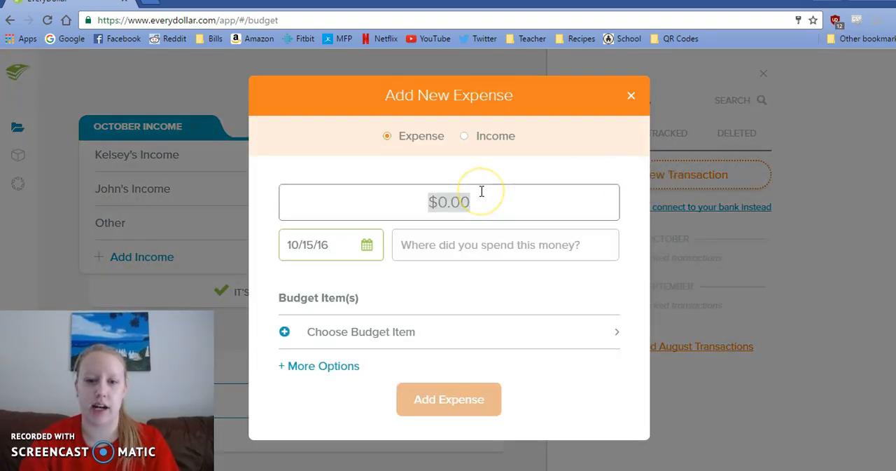
type("18.90")
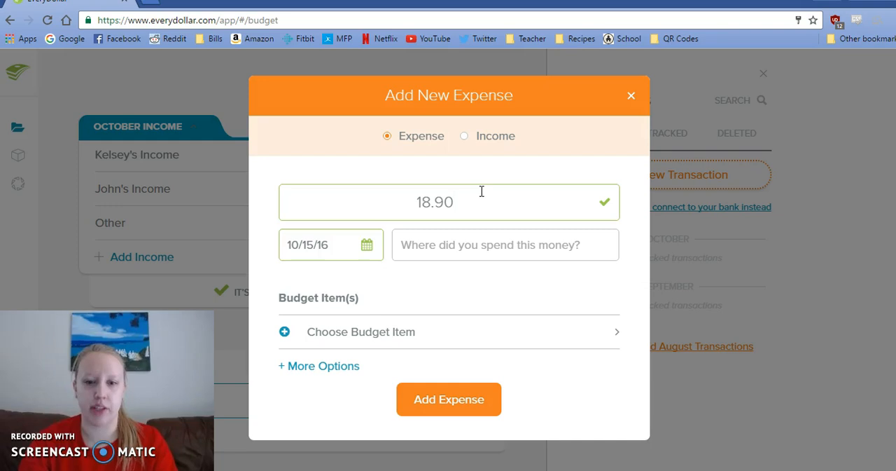
left_click(465, 137)
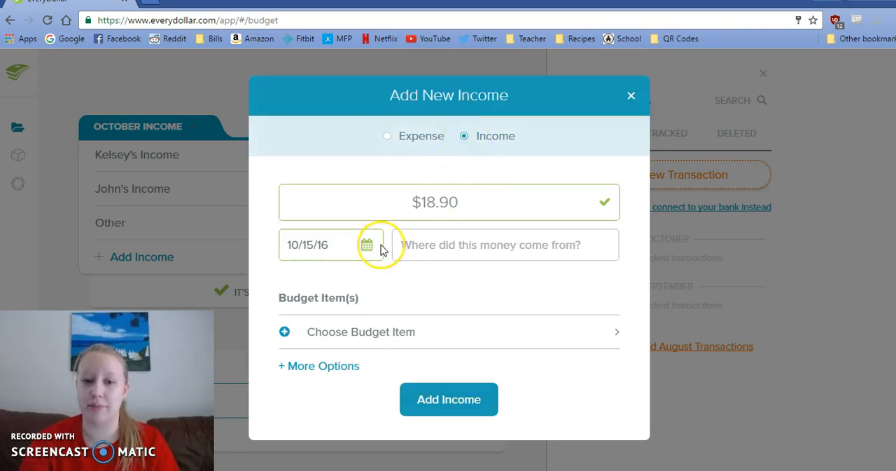
left_click(334, 334)
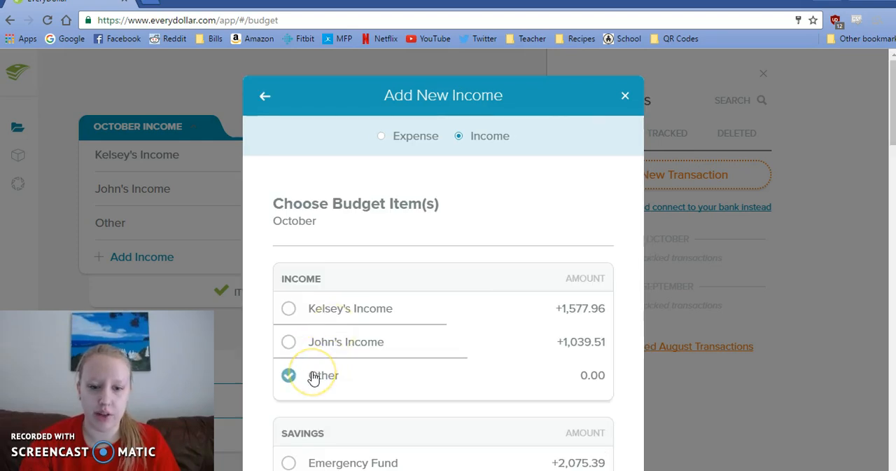
scroll(314, 376, "down", 10)
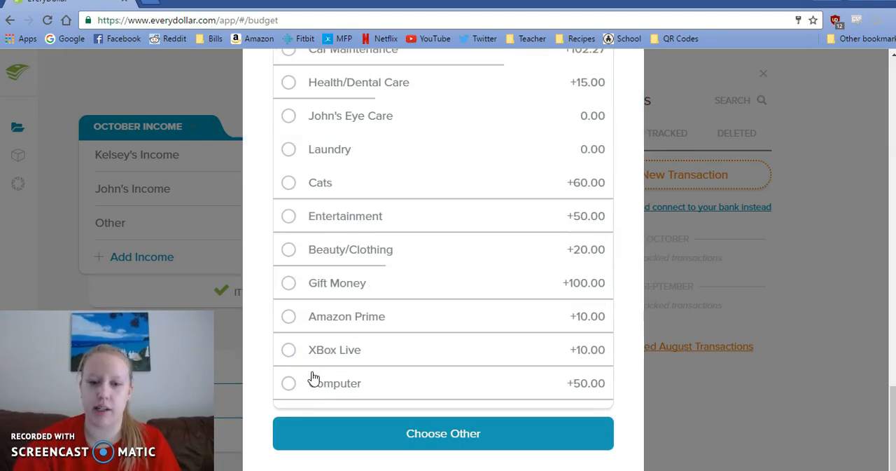
left_click(401, 448)
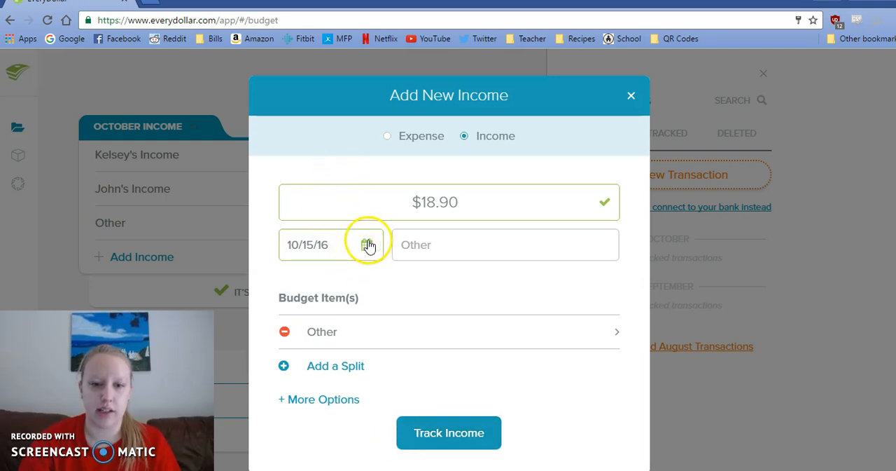
- Name School Supplies Reimbursement as the source of the income and track it
left_click(425, 241)
type("School Supplies R")
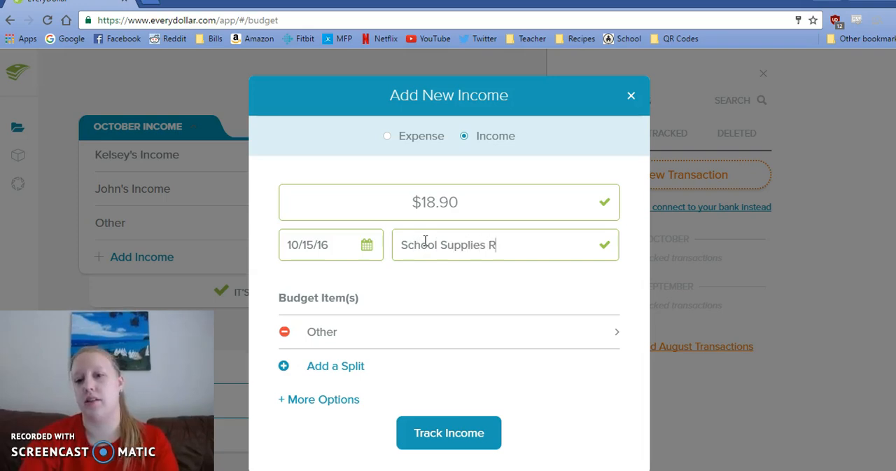
type("eimbursment")
left_click(540, 245)
type("e")
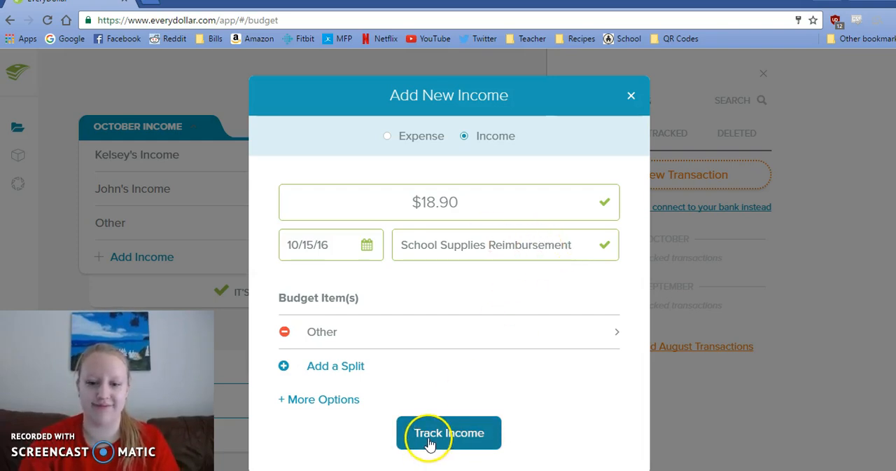
left_click(430, 443)
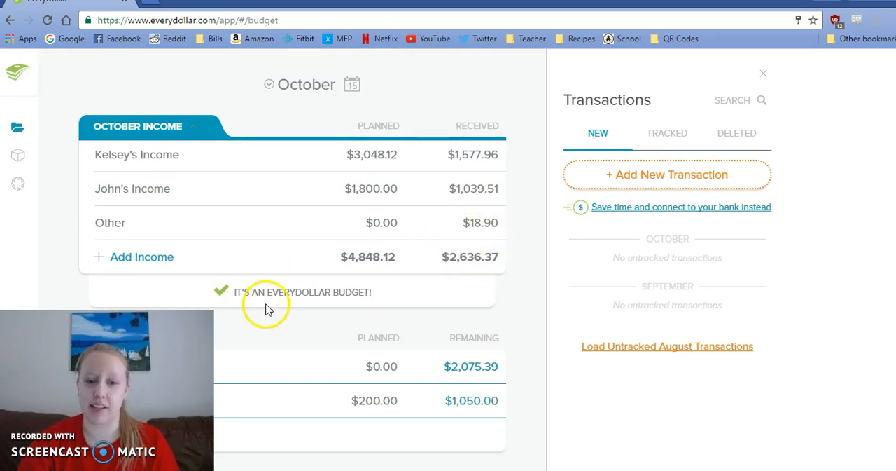
- Set the planned amount of the Other item in October Income to $18.90
left_click(370, 223)
type("18.90")
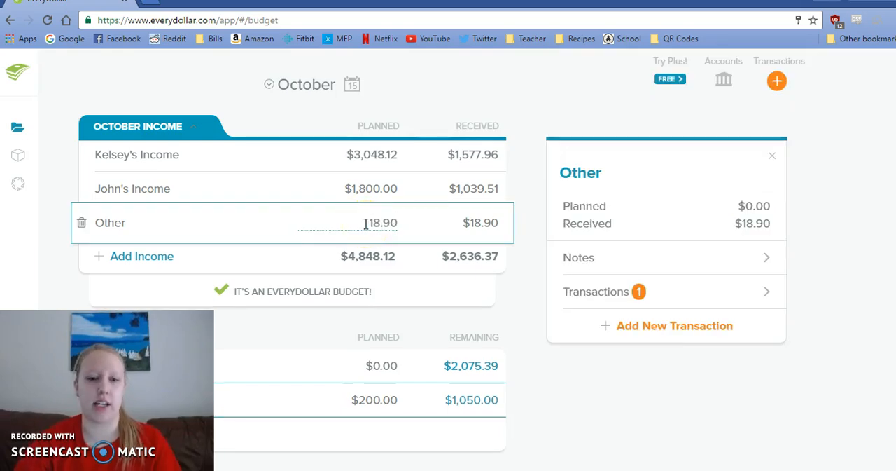
key("Return")
left_click(525, 260)
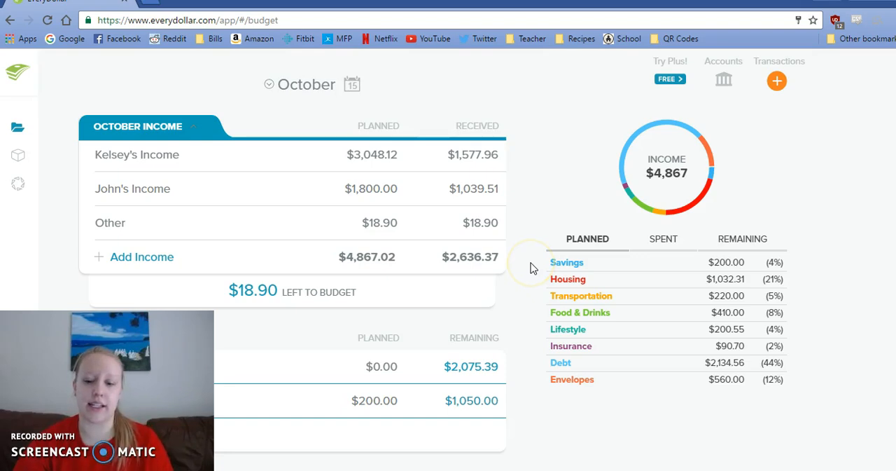
scroll(530, 268, "down", 3)
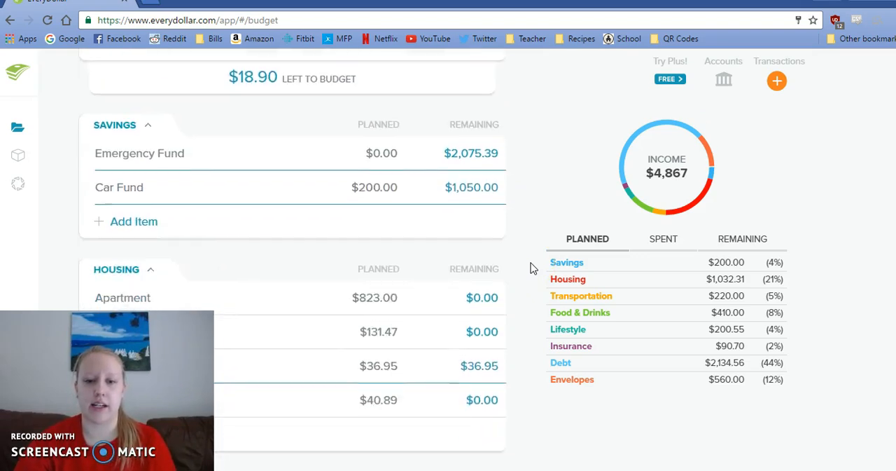
scroll(530, 269, "down", 4)
scroll(530, 268, "down", 4)
scroll(530, 268, "down", 6)
scroll(530, 269, "down", 3)
left_click(375, 198)
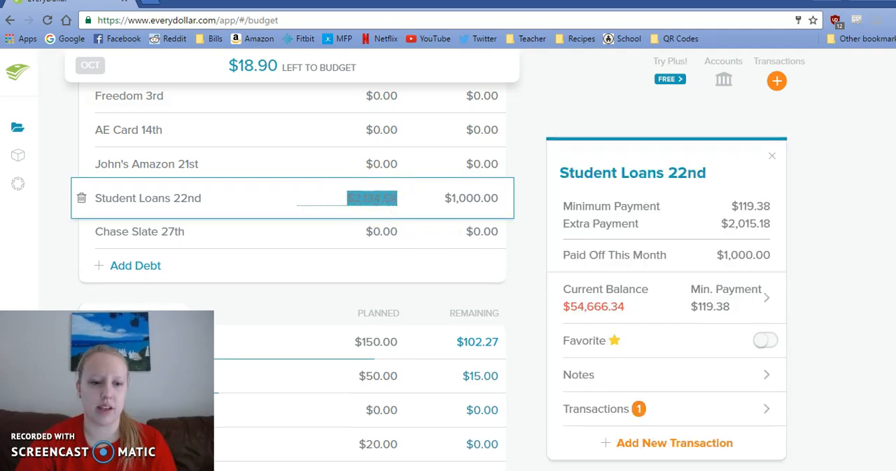
mouse_move(285, 470)
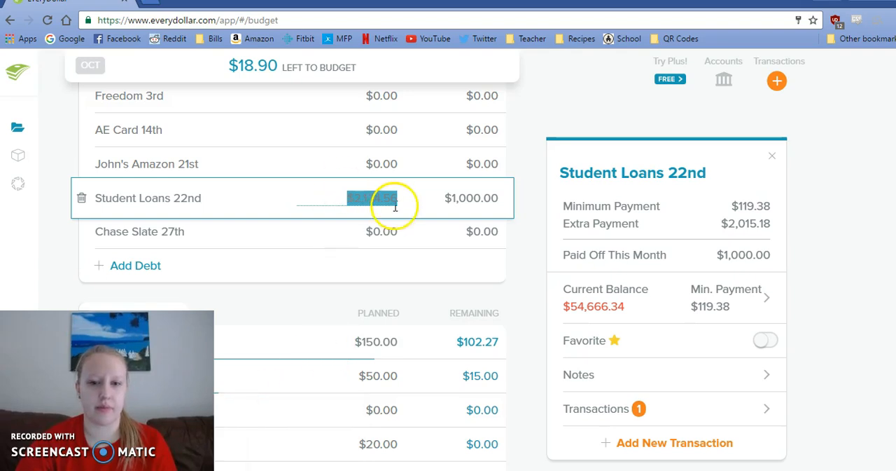
left_click(519, 237)
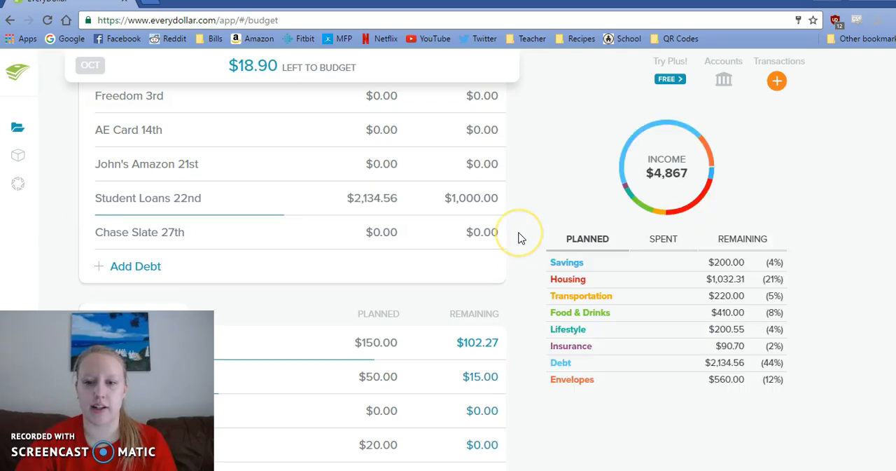
- Review the list of tracked October transactions
key("Home")
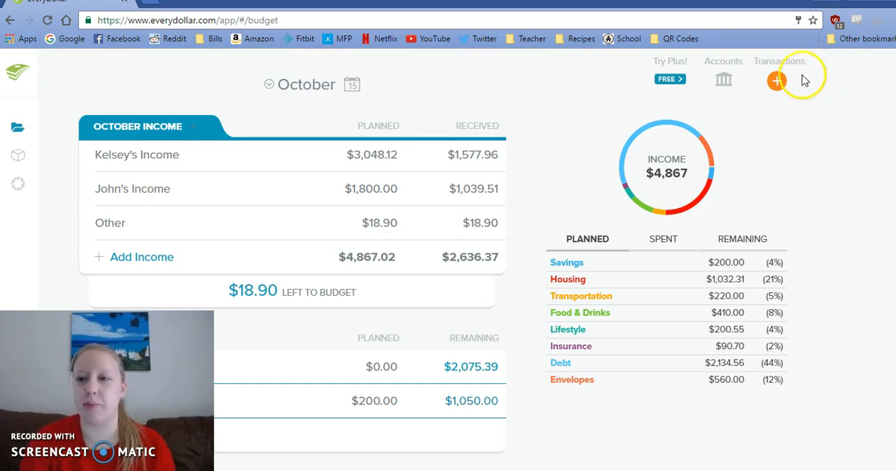
left_click(779, 81)
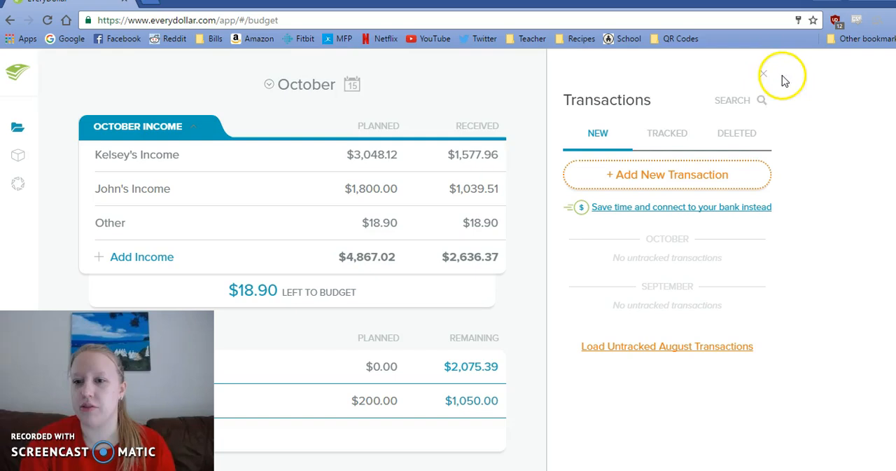
left_click(674, 133)
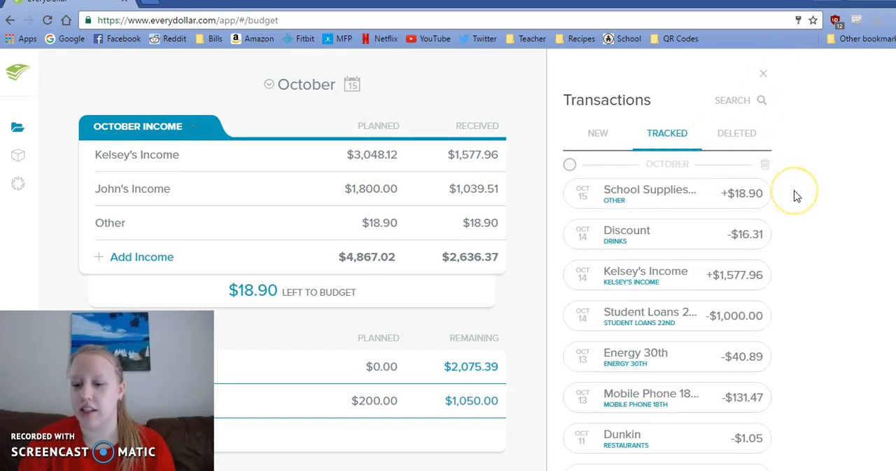
scroll(797, 195, "down", 1)
scroll(796, 195, "down", 3)
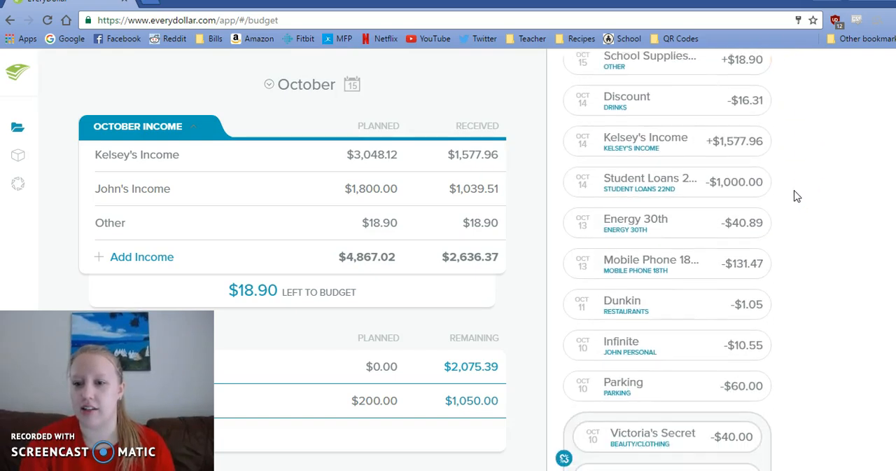
scroll(796, 195, "down", 2)
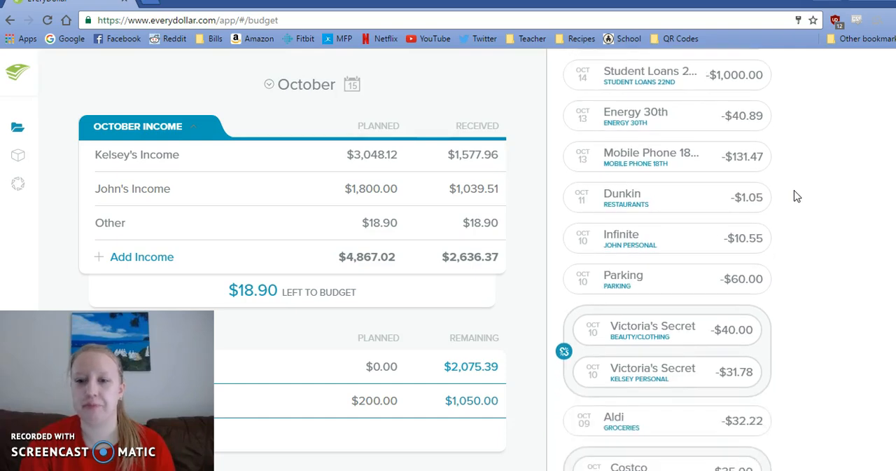
- Examine the older tracked transactions in the October list, going back to the first days of the month
scroll(796, 196, "down", 3)
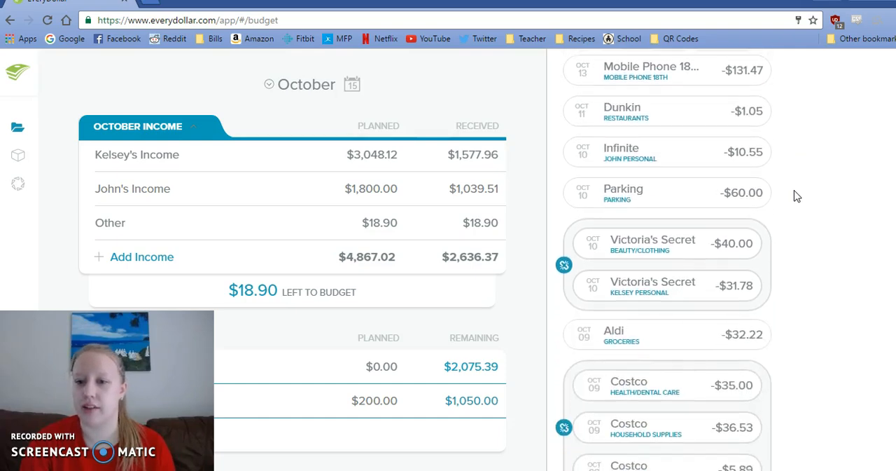
scroll(796, 195, "down", 4)
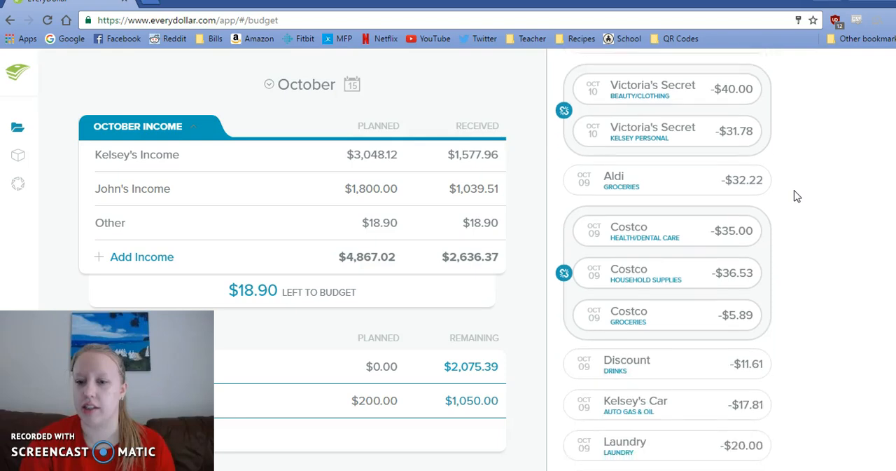
scroll(797, 195, "down", 5)
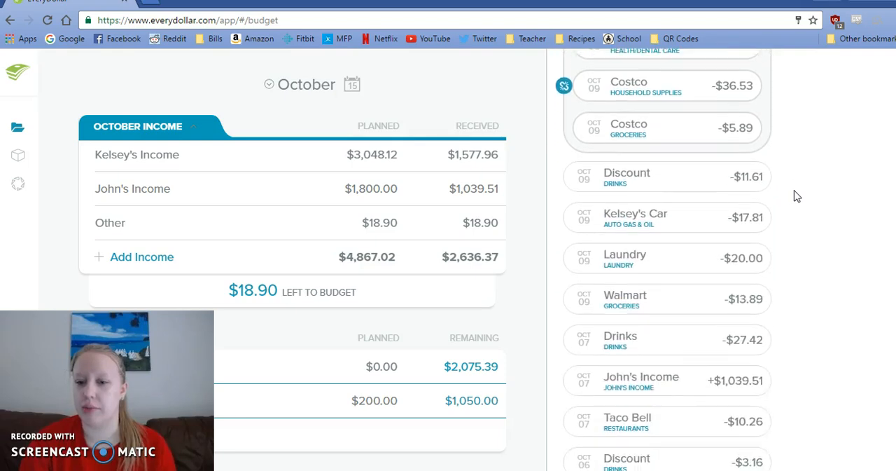
scroll(796, 195, "down", 4)
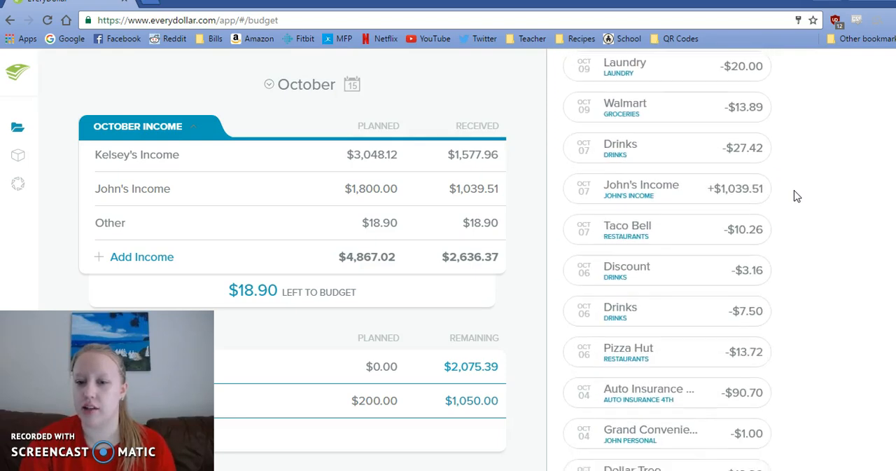
scroll(797, 195, "down", 3)
left_click_drag(634, 200, 535, 201)
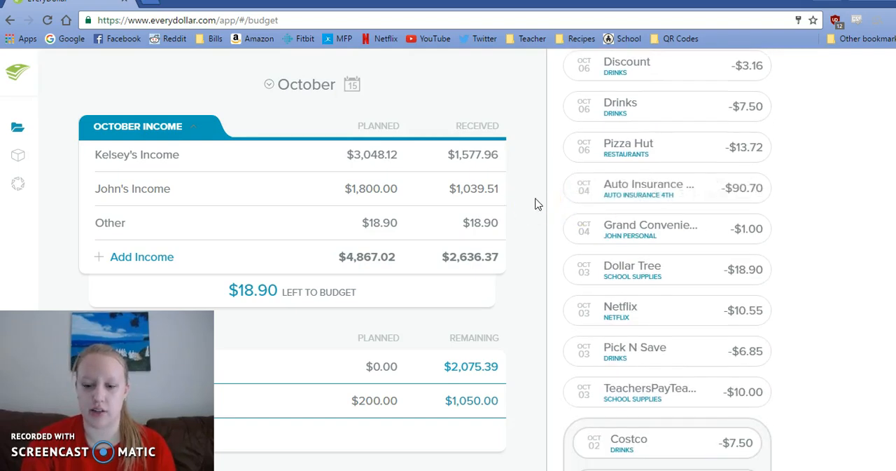
- Compare the planned and remaining amounts of the Savings, Housing and Transportation items in the October budget
scroll(537, 203, "down", 2)
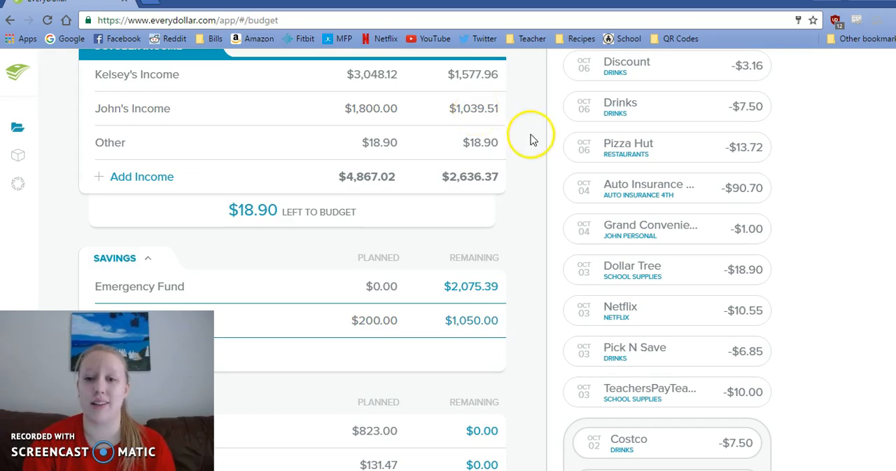
scroll(532, 149, "down", 4)
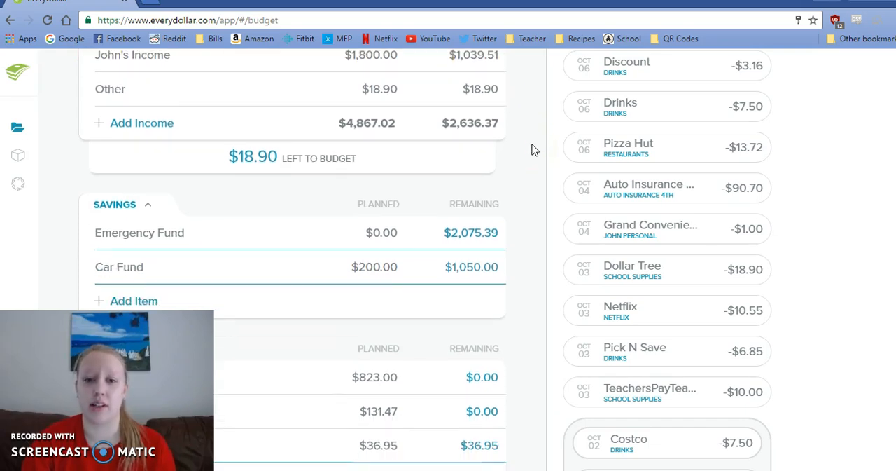
scroll(532, 150, "down", 5)
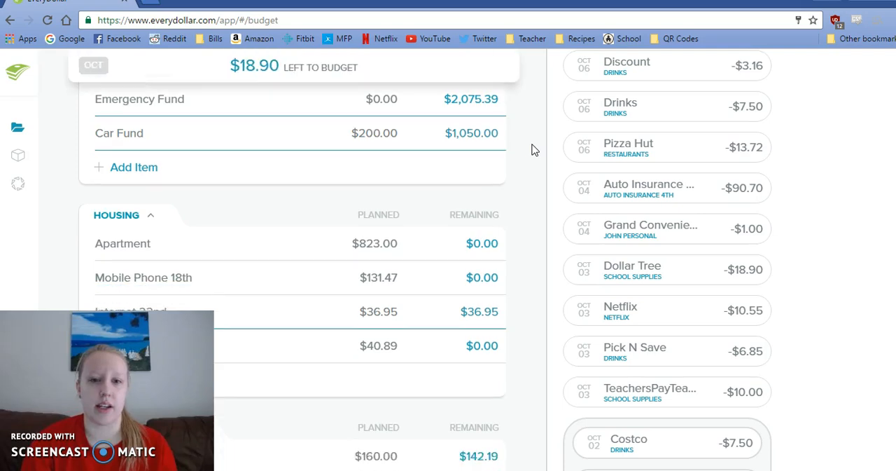
scroll(532, 150, "down", 3)
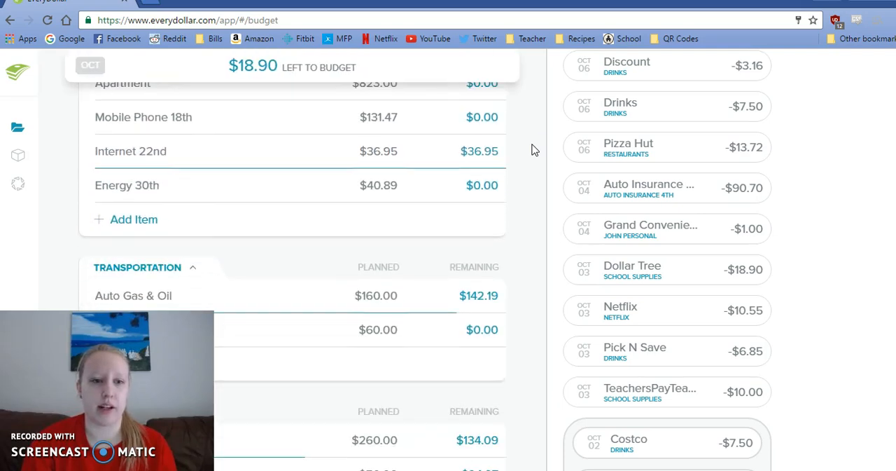
scroll(532, 150, "up", 1)
scroll(532, 150, "down", 3)
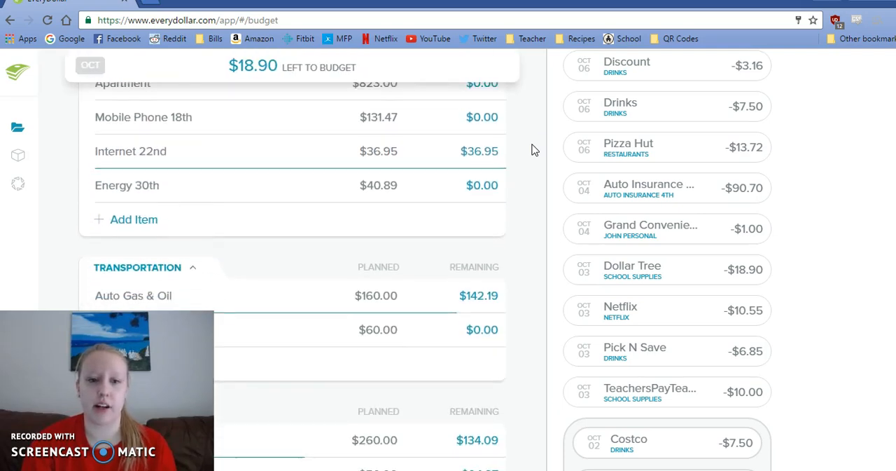
scroll(532, 150, "down", 1)
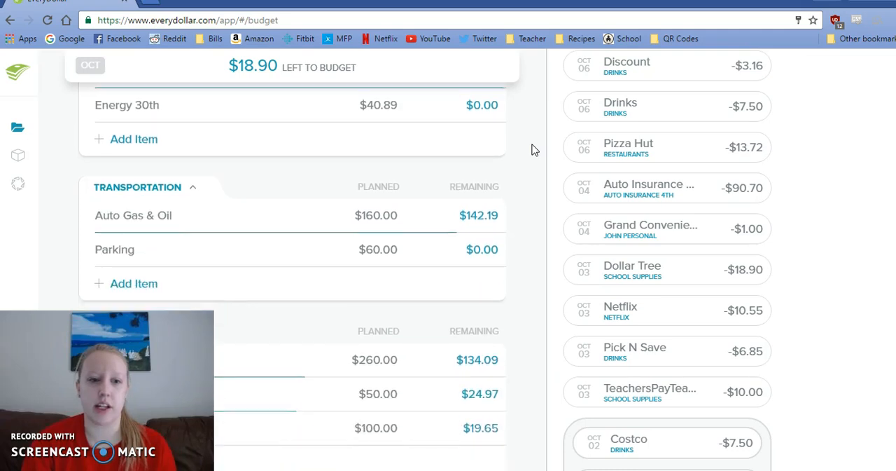
scroll(533, 150, "up", 2)
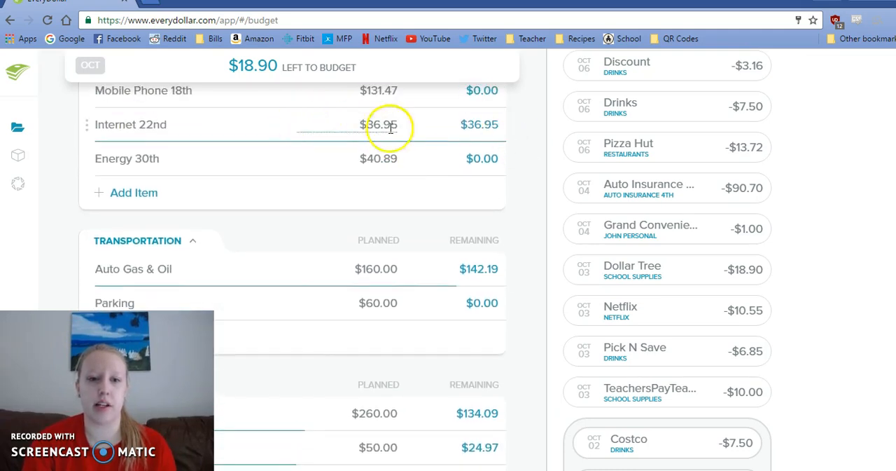
scroll(534, 195, "down", 2)
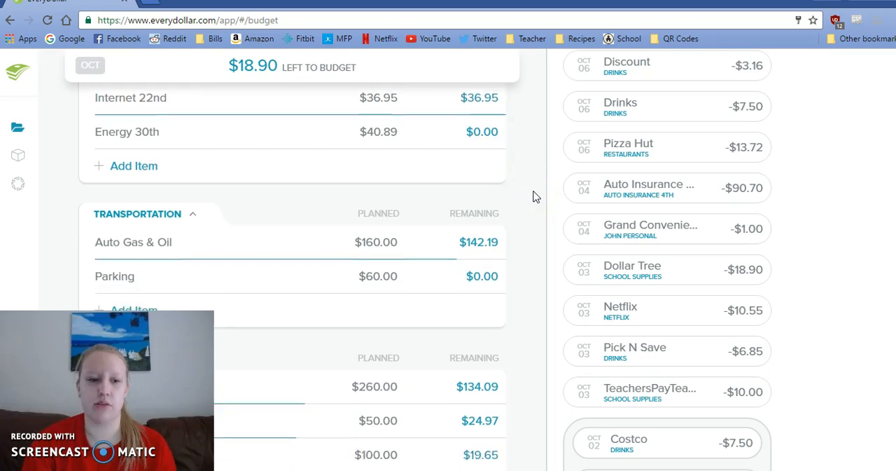
scroll(533, 196, "down", 1)
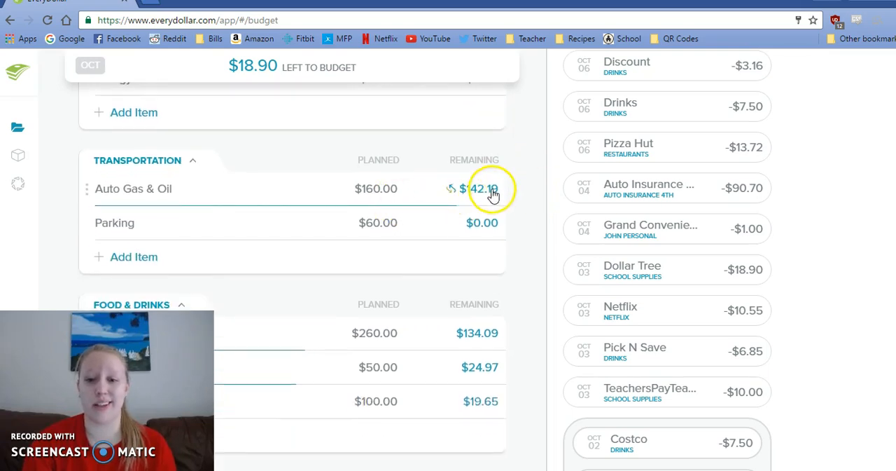
scroll(525, 201, "down", 3)
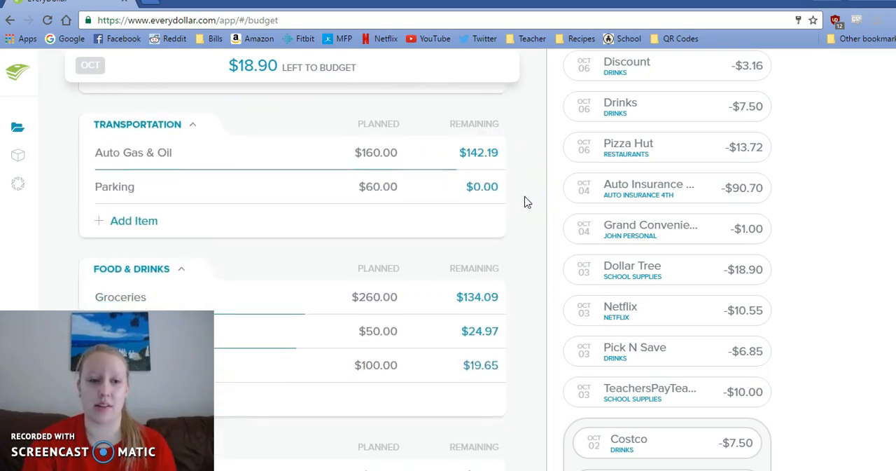
- Check how much remains for each Food & Drinks and Lifestyle item in the October budget
scroll(528, 202, "down", 5)
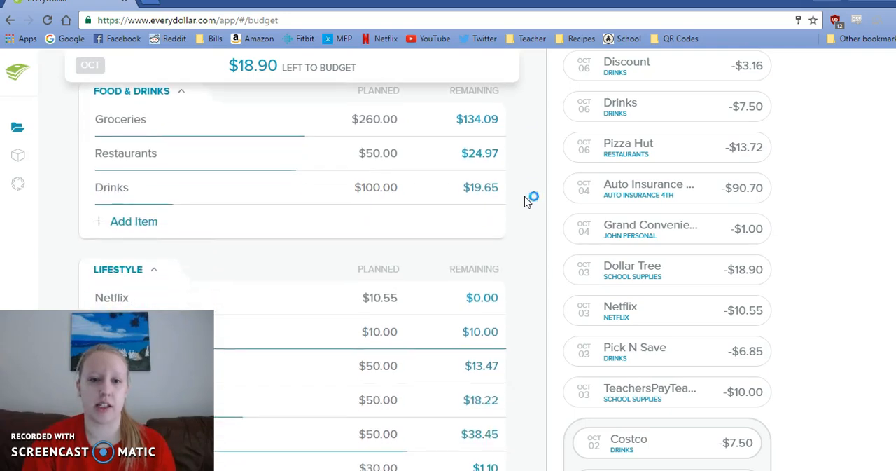
scroll(527, 201, "down", 1)
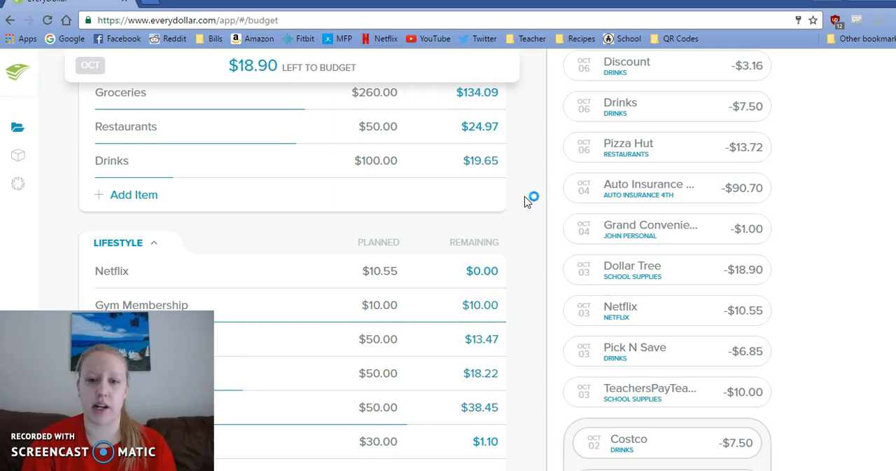
scroll(527, 201, "down", 5)
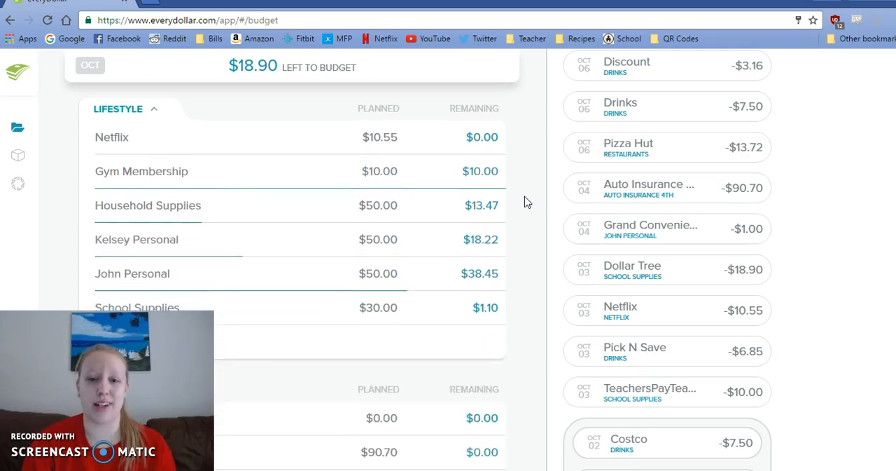
scroll(527, 201, "down", 1)
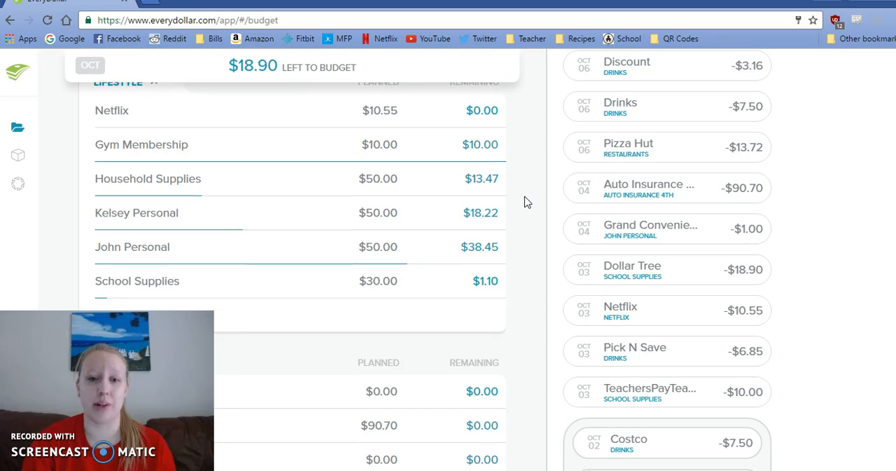
scroll(527, 202, "down", 2)
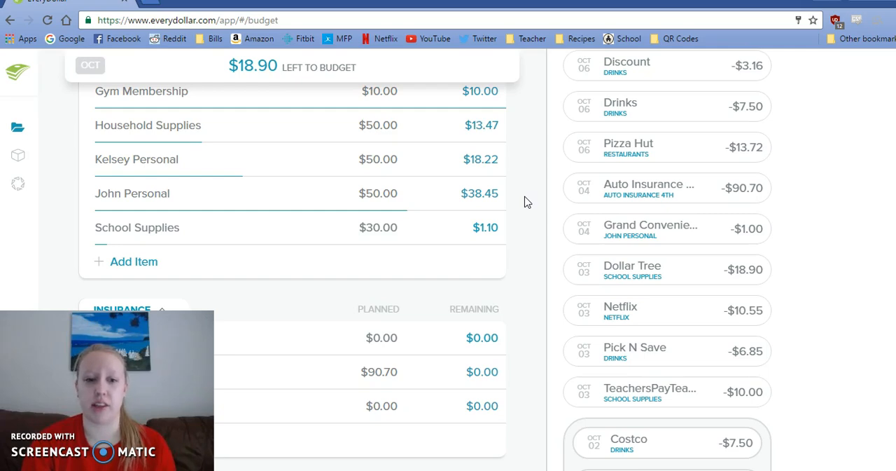
scroll(527, 201, "down", 1)
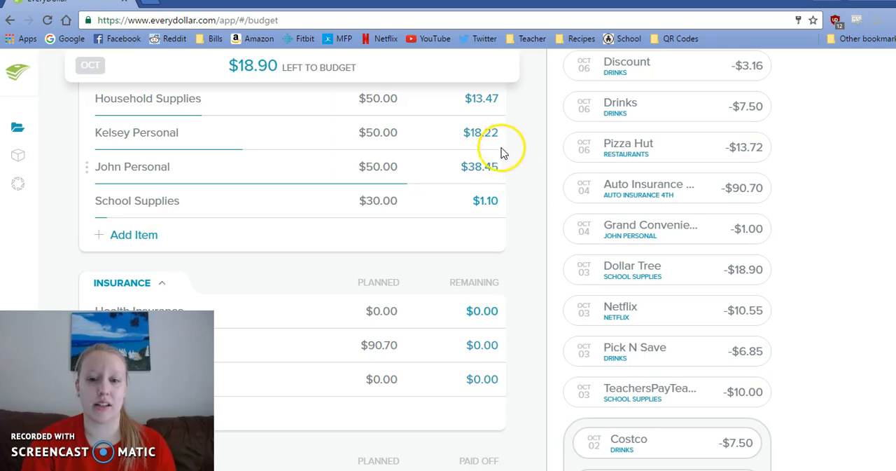
scroll(515, 159, "down", 5)
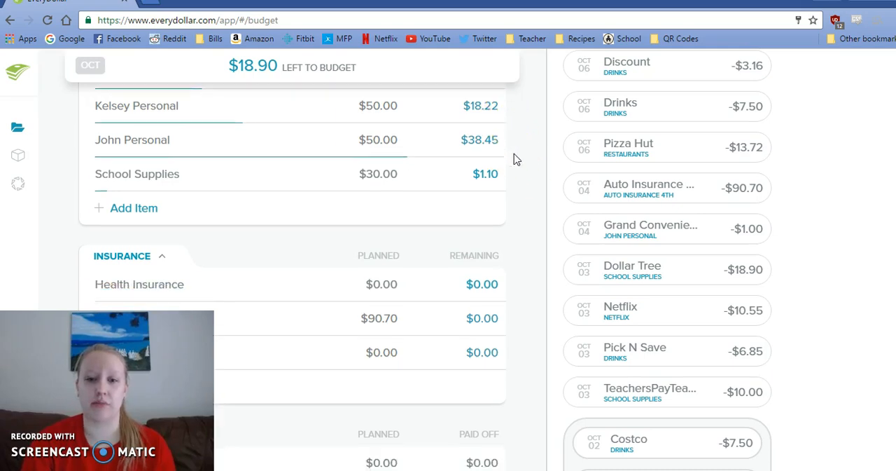
- Review the planned, paid-off and remaining amounts of the Insurance, Debt and Envelopes items
scroll(515, 160, "down", 4)
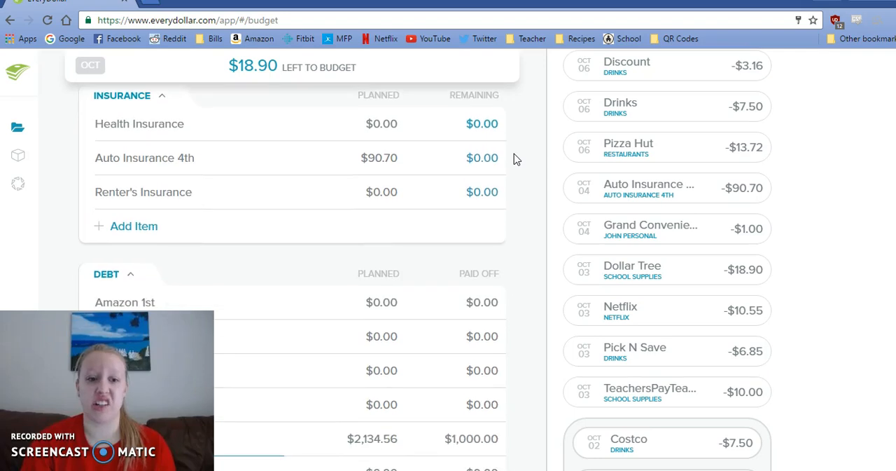
scroll(515, 159, "down", 7)
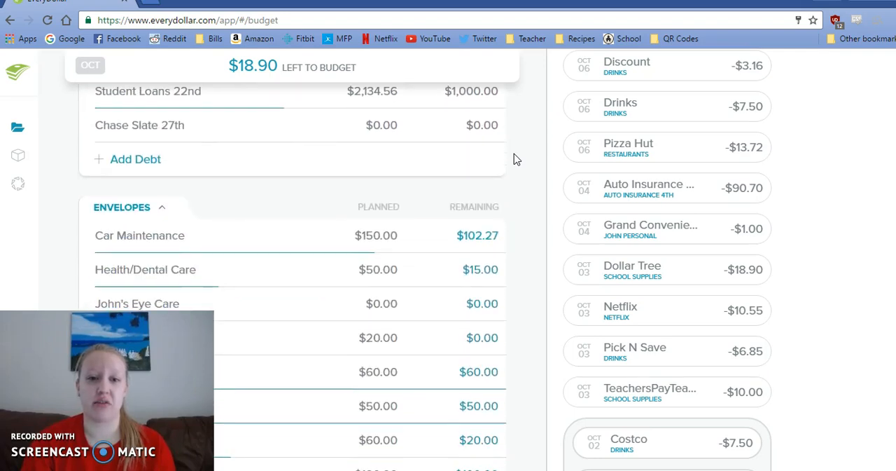
left_click(384, 105)
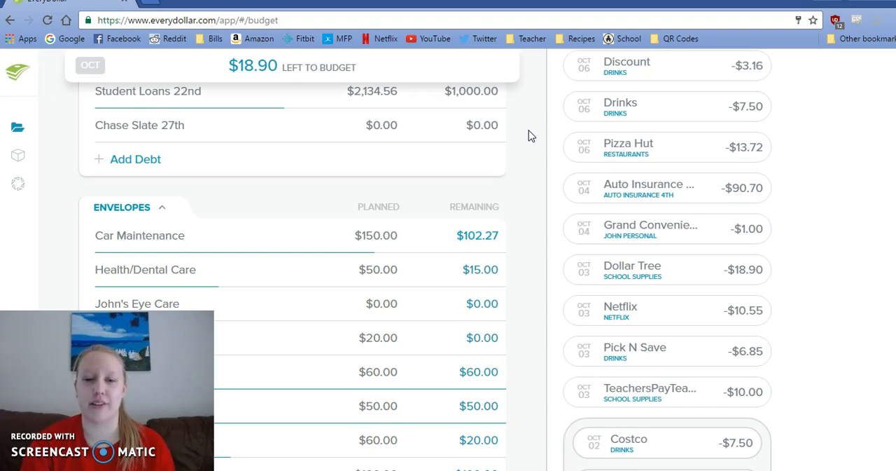
scroll(528, 136, "down", 1)
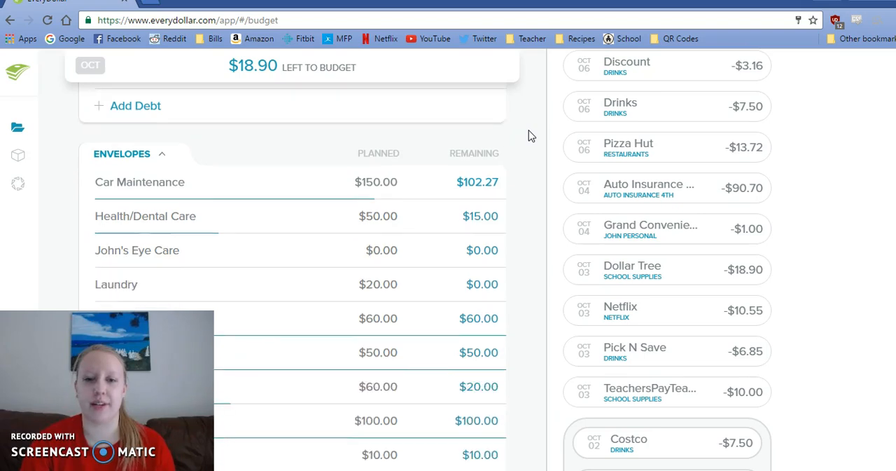
scroll(529, 135, "down", 1)
scroll(529, 135, "down", 1)
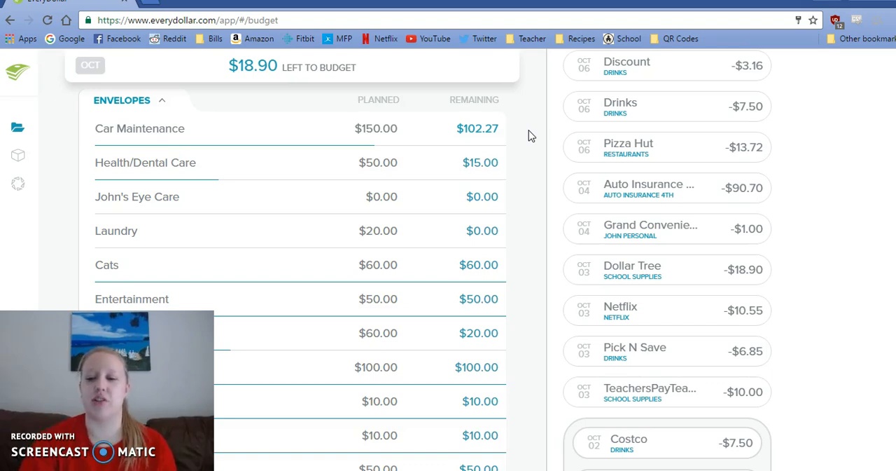
- Return to the October Income section and check the amount left to budget
scroll(530, 135, "up", 3)
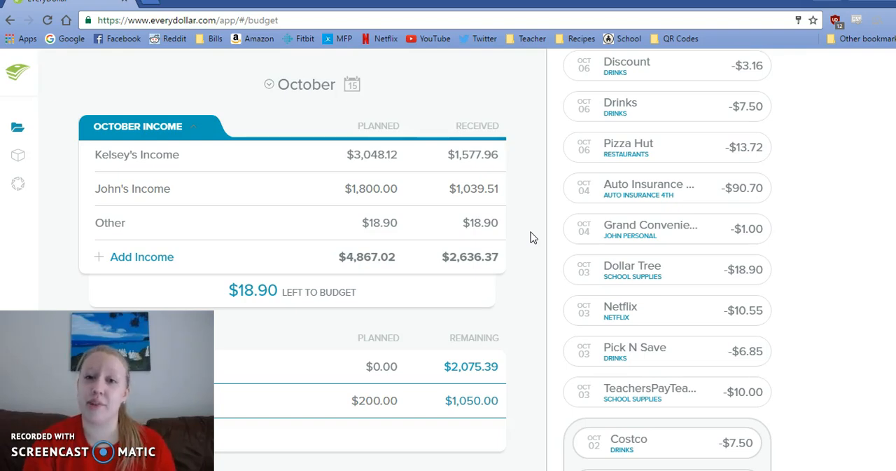
left_click(529, 306)
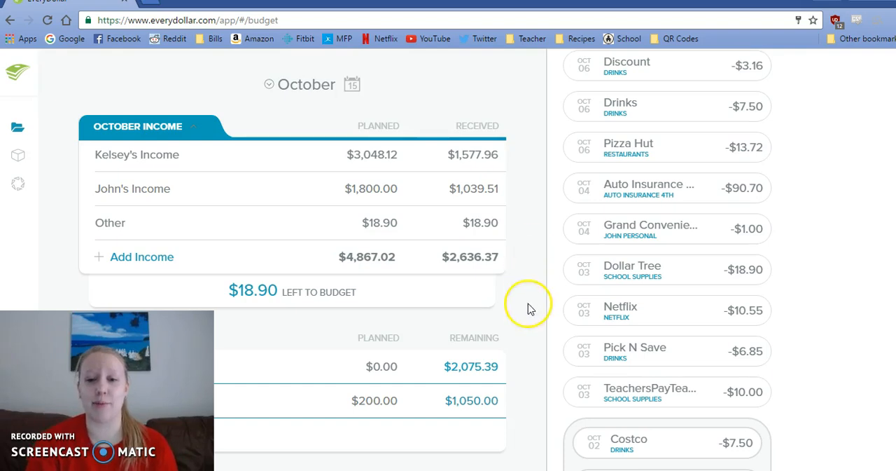
left_click(285, 311)
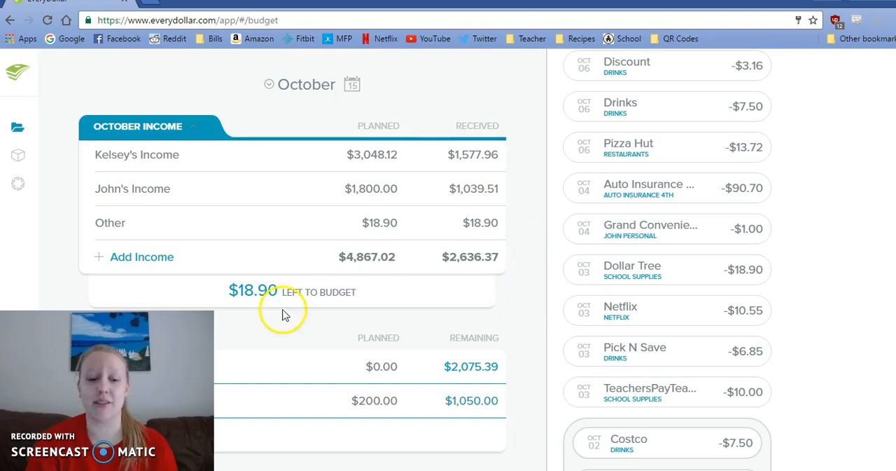